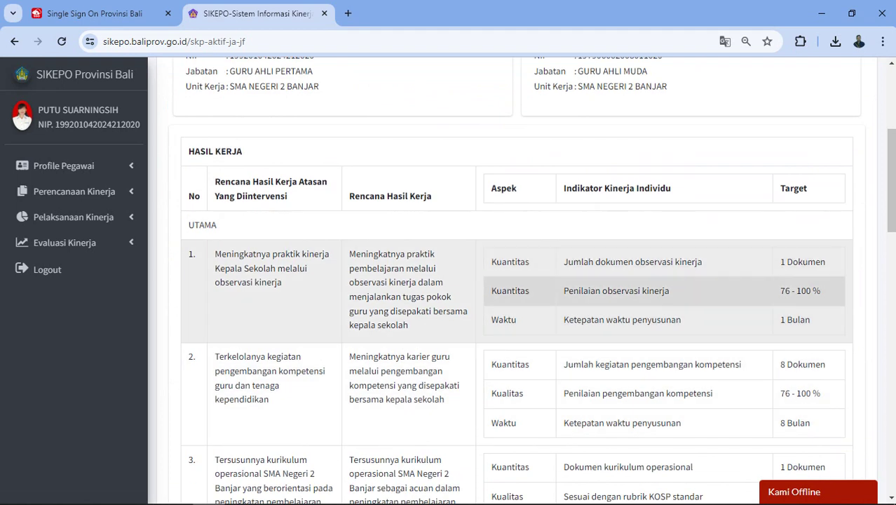
# - Copy the address of the active SKP page and load the same page in a new browser tab
pyautogui.scroll(-3, 631, 365)
pyautogui.scroll(4, 631, 365)
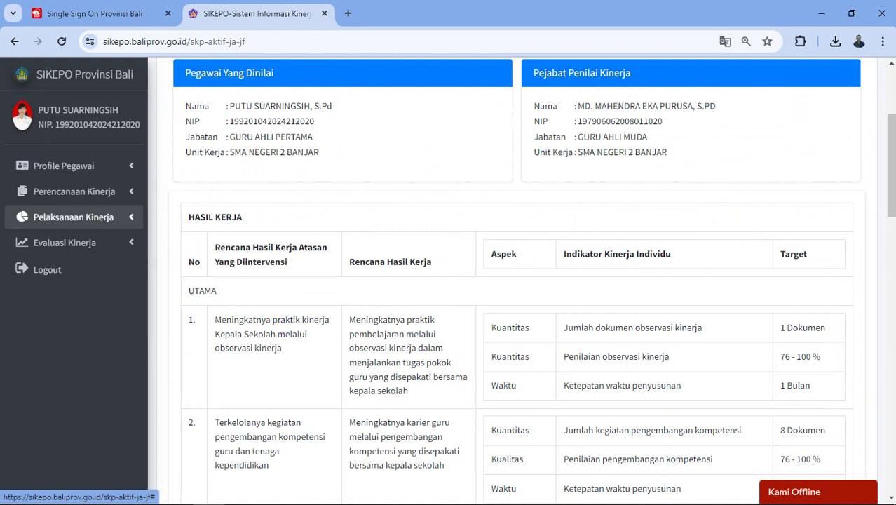
pyautogui.click(74, 216)
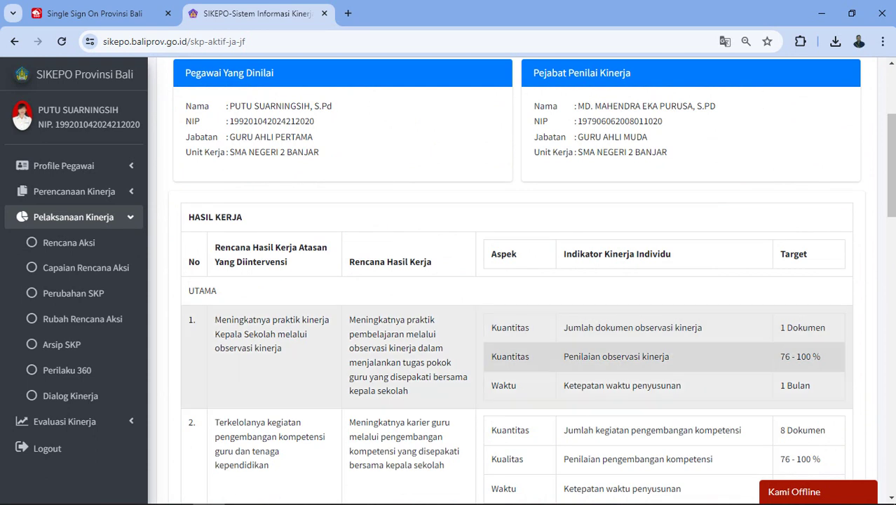
pyautogui.hotkey('ctrl', 'l')
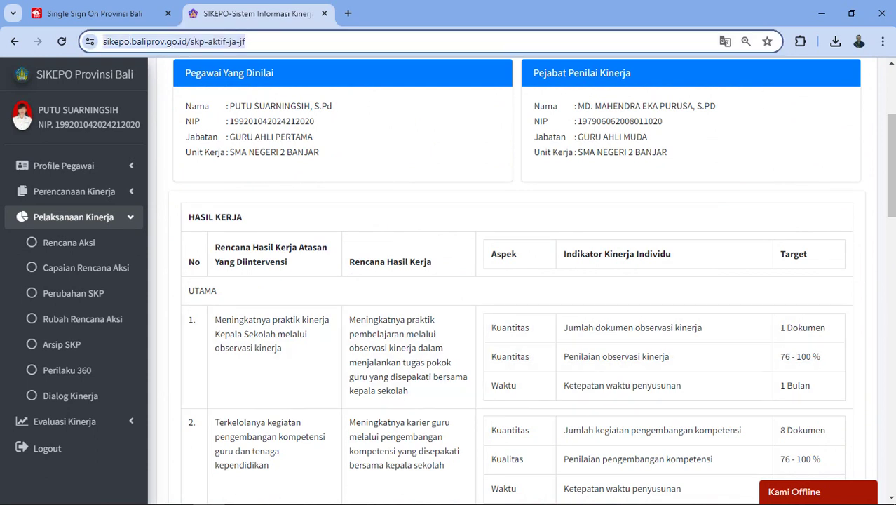
pyautogui.click(275, 41)
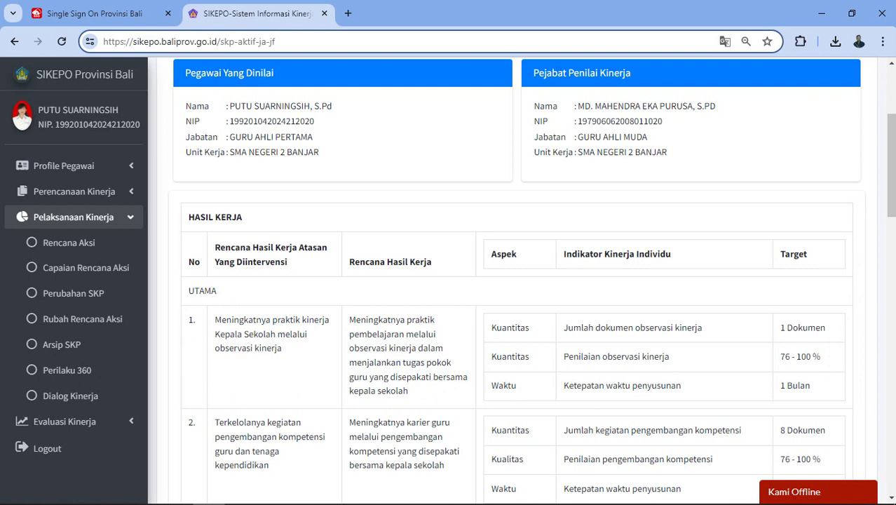
pyautogui.moveTo(275, 42); pyautogui.dragTo(103, 42)
pyautogui.hotkey('ctrl', 'c')
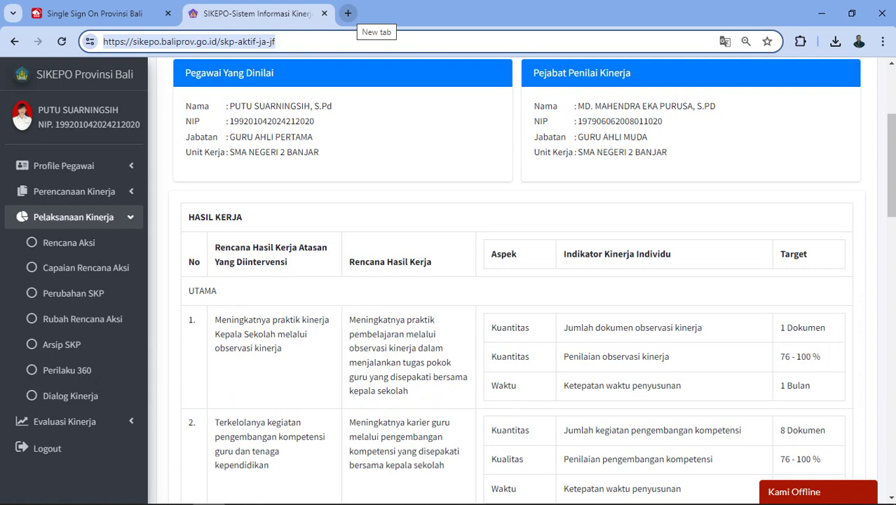
pyautogui.click(348, 14)
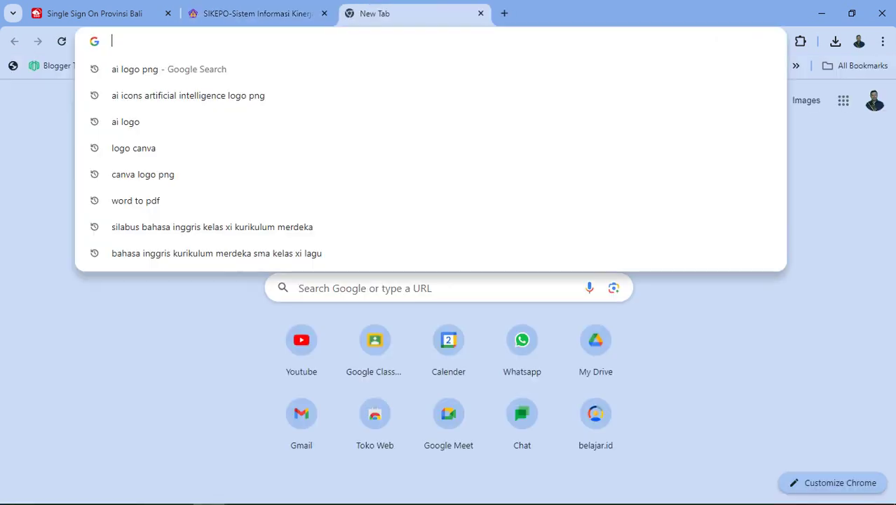
pyautogui.hotkey('ctrl', 'v')
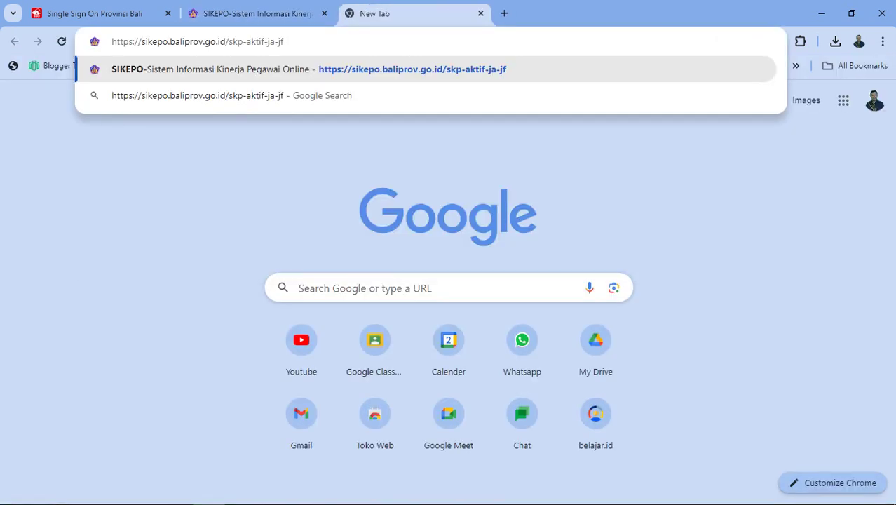
pyautogui.press('Return')
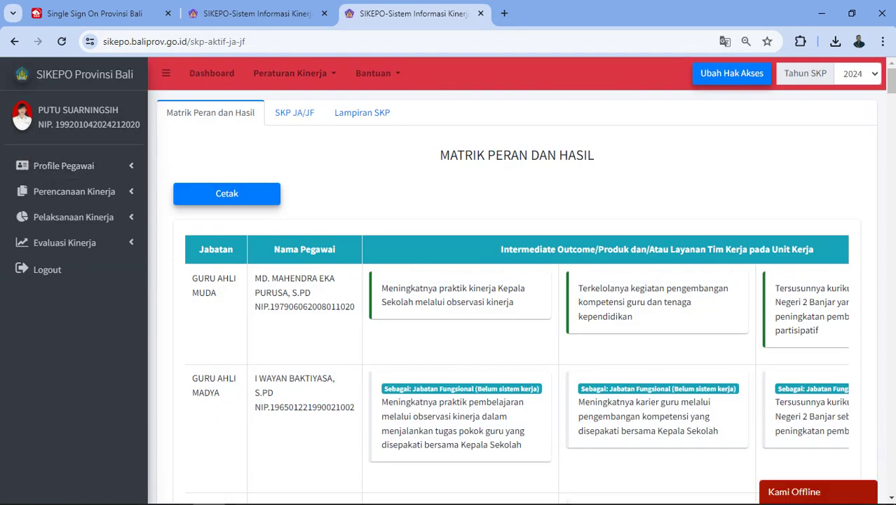
# - Open the Rencana Aksi page under Pelaksanaan Kinerja in the new tab, comparing it with the Hasil Kerja table in the original tab
pyautogui.click(257, 13)
pyautogui.click(405, 13)
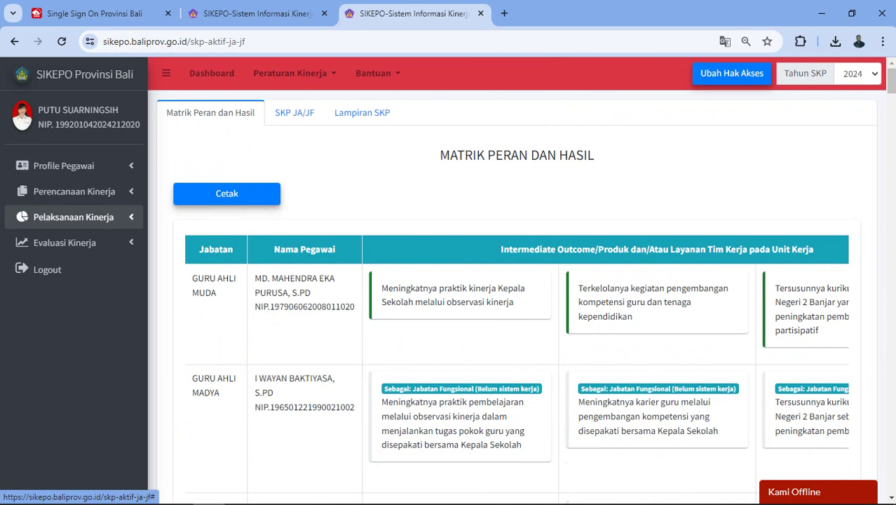
pyautogui.click(73, 216)
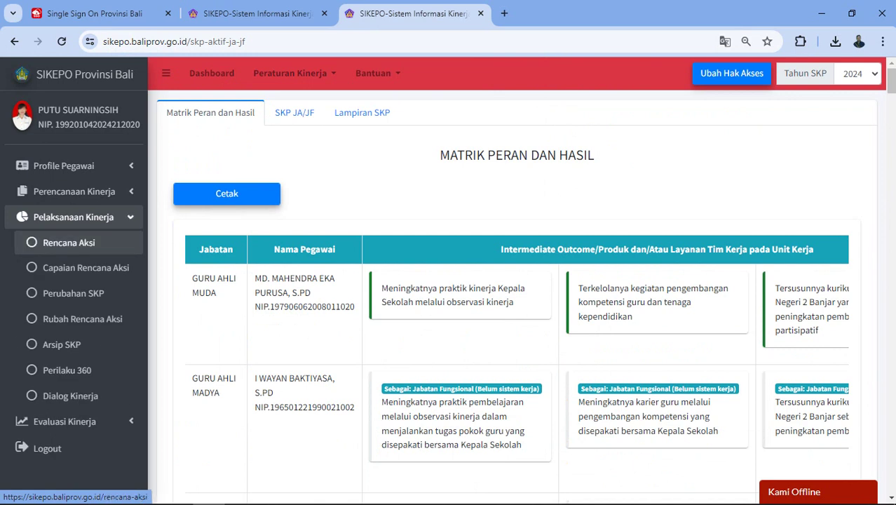
pyautogui.click(68, 241)
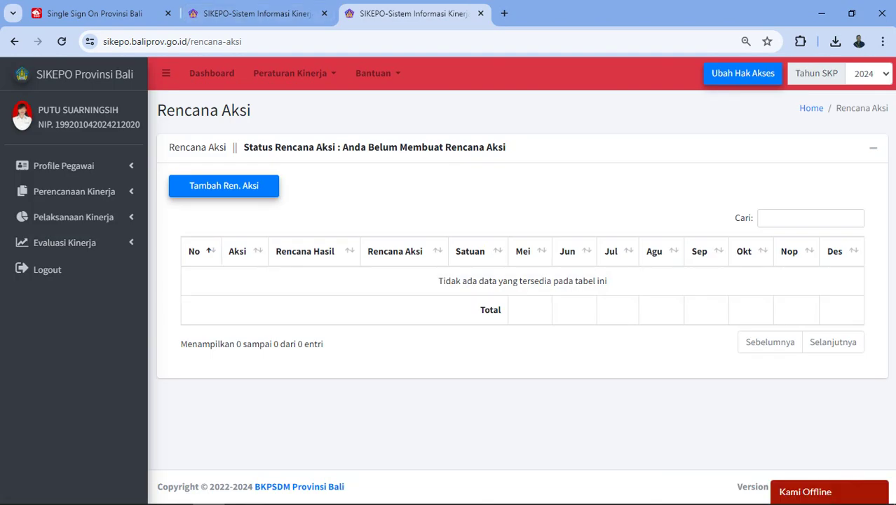
pyautogui.click(256, 13)
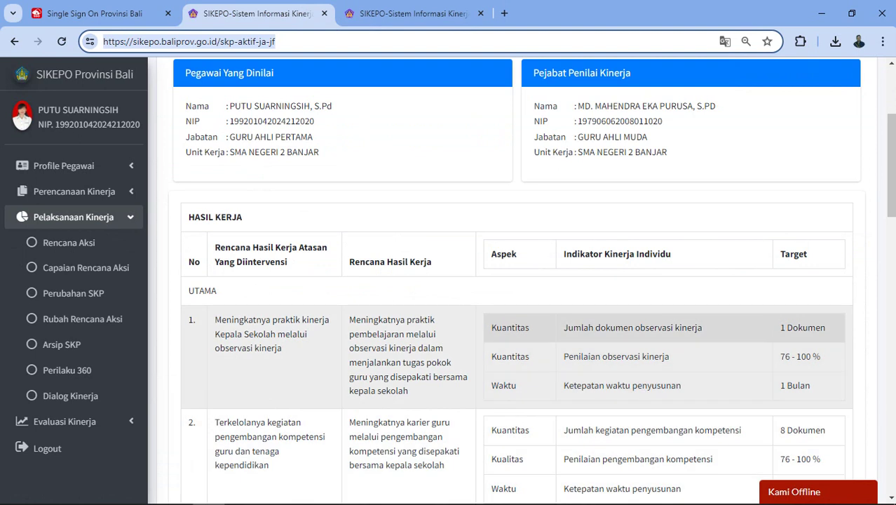
pyautogui.click(413, 13)
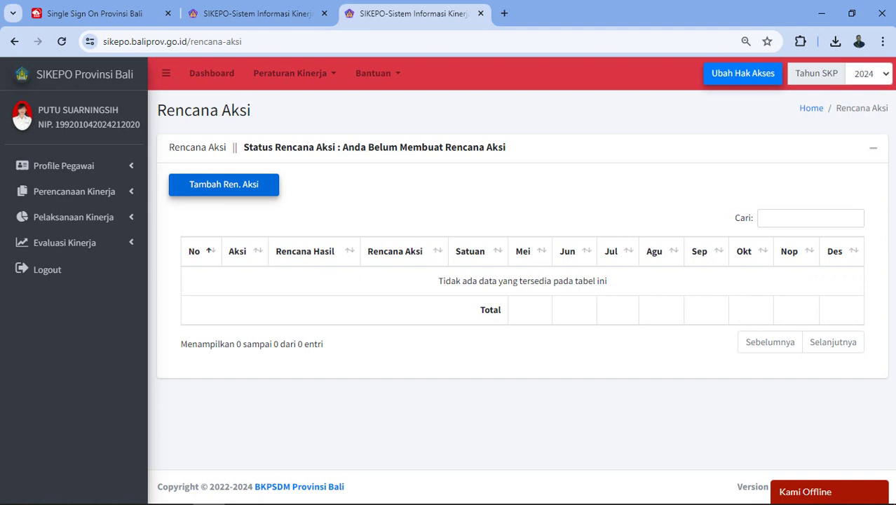
# - Start a new Rencana Aksi entry with the Rencana Hasil Kerja about improving teaching practice through performance observation ("Meningkatnya praktik pembelajaran melalui observasi kinerja")
pyautogui.click(224, 185)
pyautogui.click(442, 155)
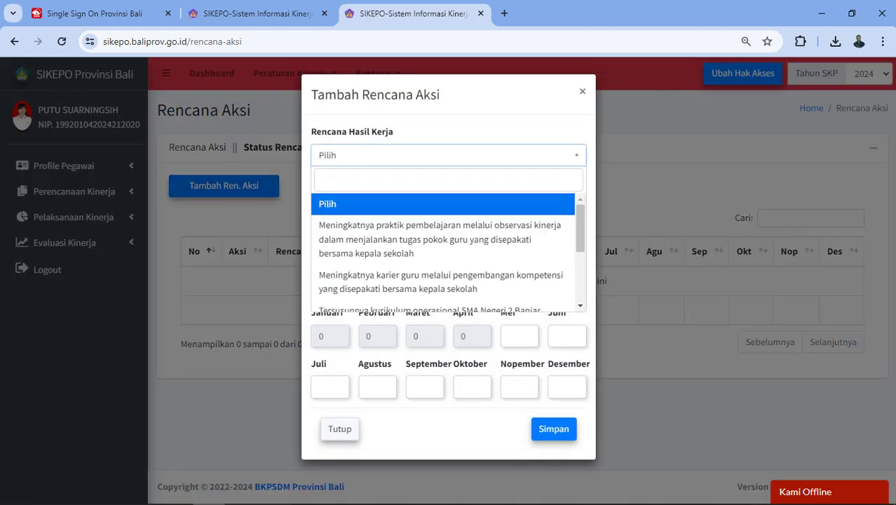
pyautogui.press('Down')
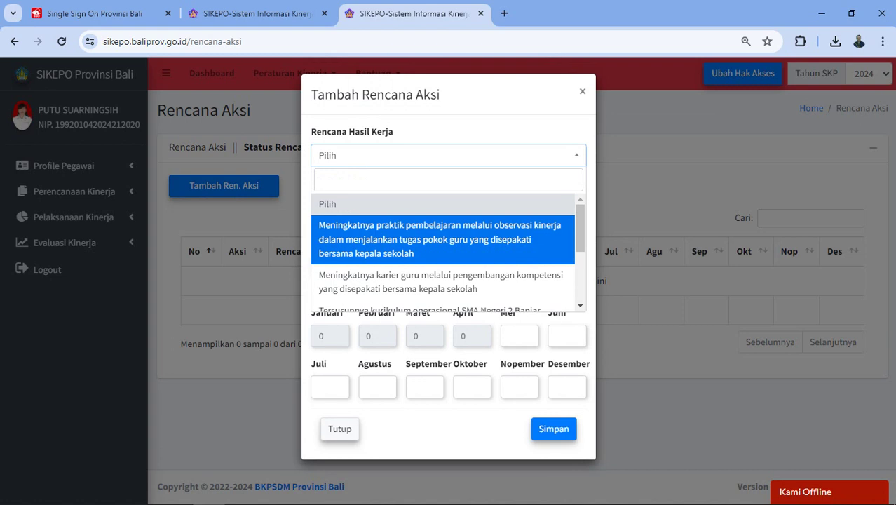
pyautogui.press('Return')
pyautogui.press('Tab')
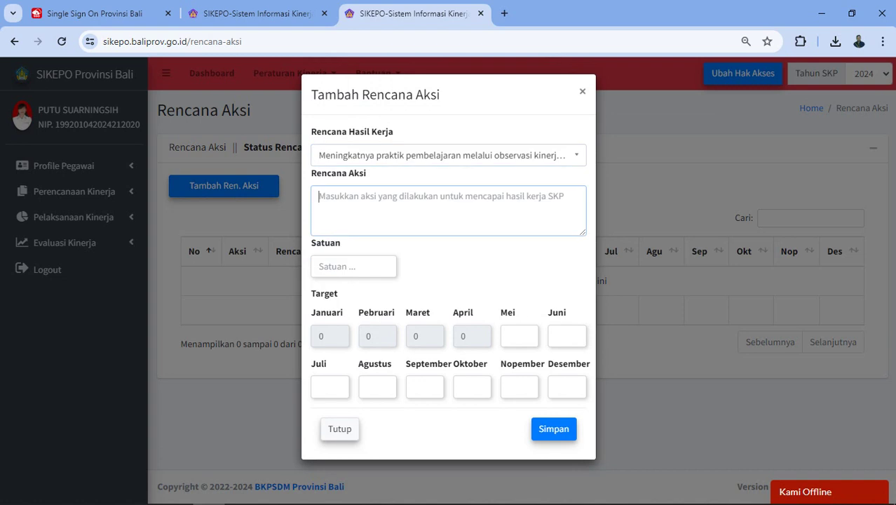
# - Enter "Melaksanakan siklus pengelolaan praktik kinerja guru" as the Rencana Aksi and set its Satuan to Dokumen
pyautogui.write('Mela')
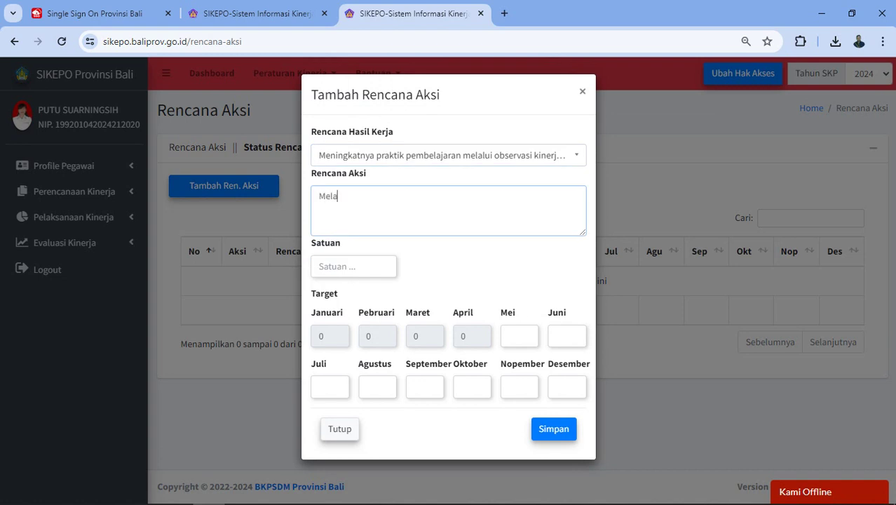
pyautogui.write('ksanakan siklus pengeloa')
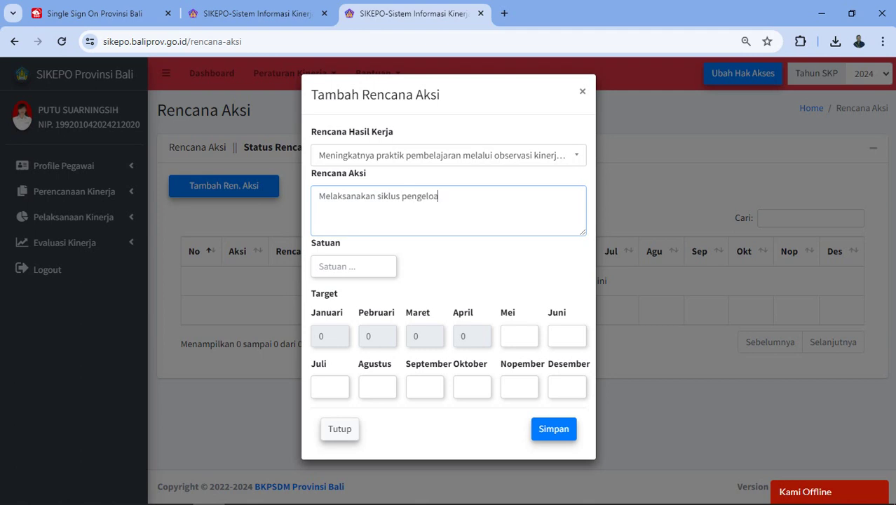
pyautogui.press('BackSpace')
pyautogui.write('laan praktik kinerja guru')
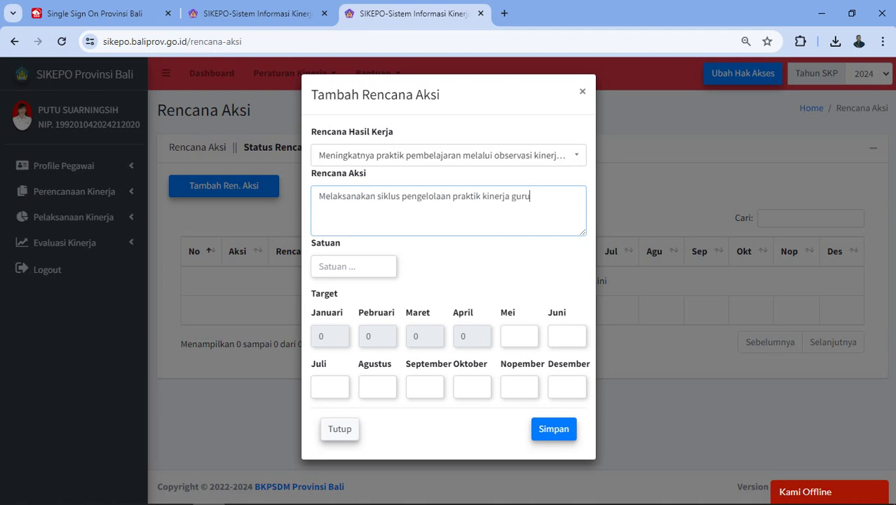
pyautogui.click(353, 266)
pyautogui.press('Down')
pyautogui.press('Down')
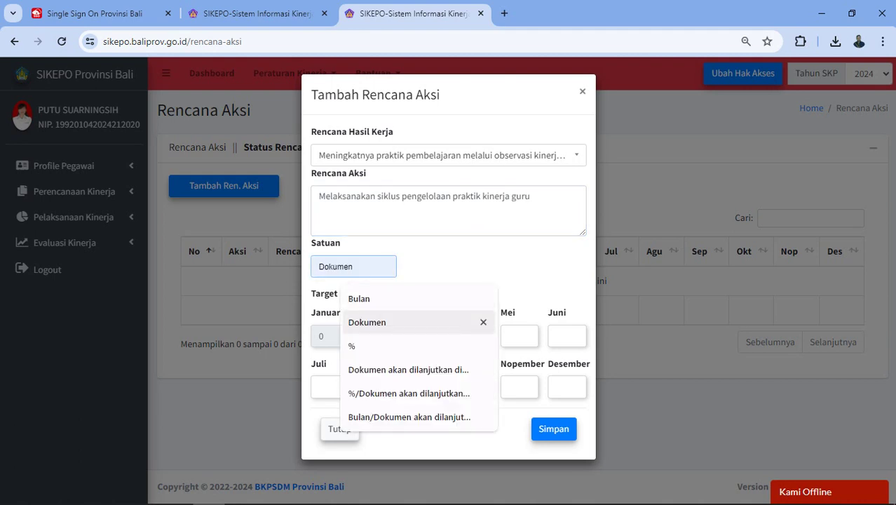
pyautogui.press('Return')
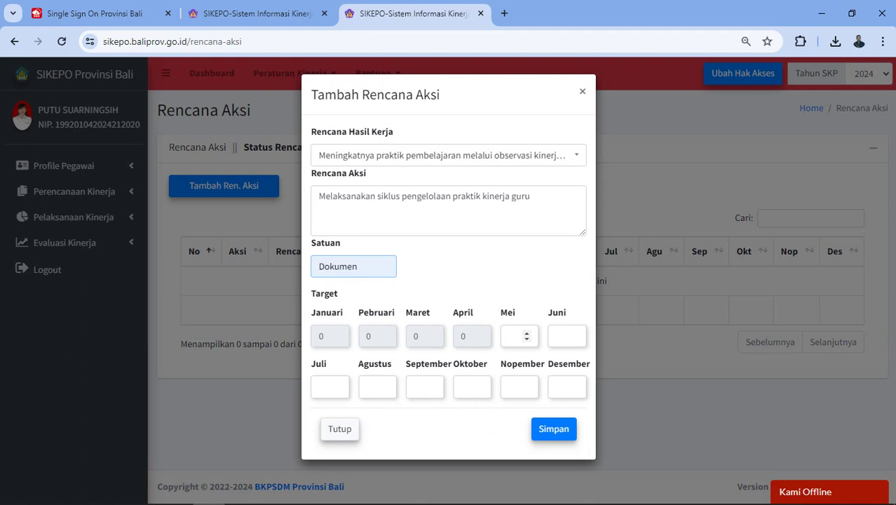
# - Check the quantity and time targets of the first Hasil Kerja item on the SKP page against the entry's monthly target fields
pyautogui.click(256, 13)
pyautogui.scroll(-1, 516, 316)
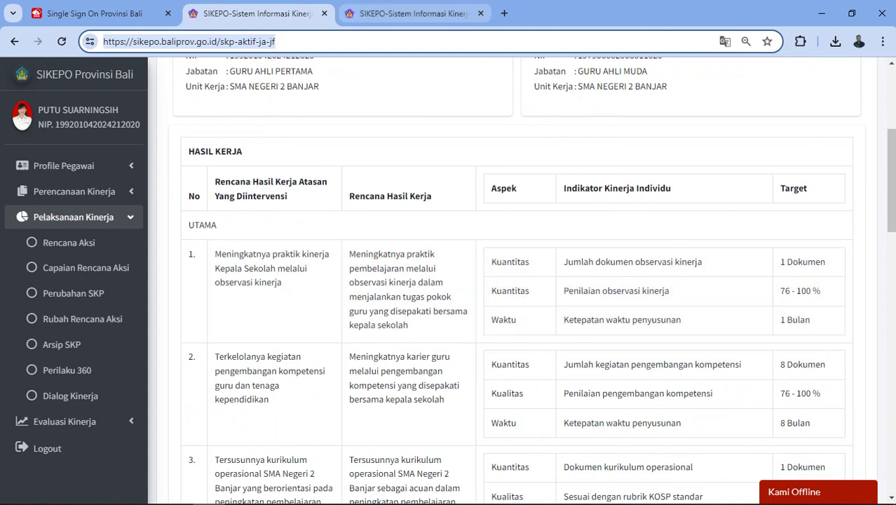
pyautogui.click(412, 14)
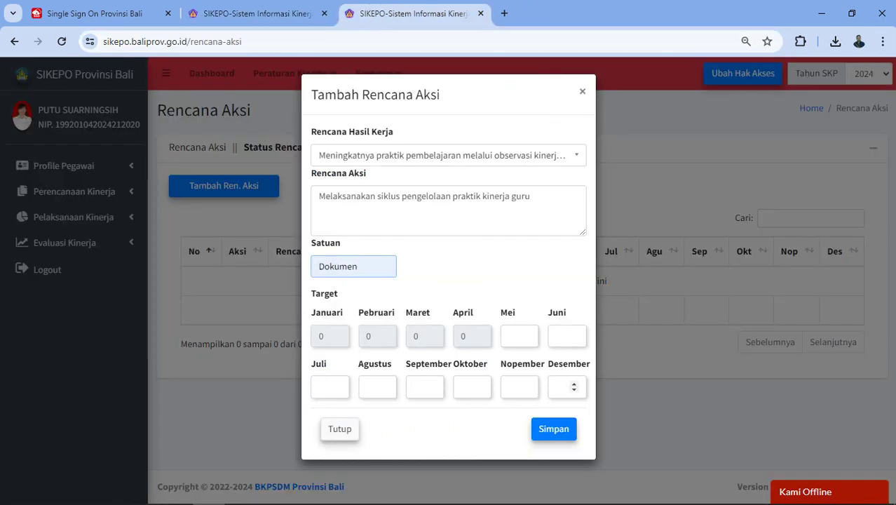
pyautogui.press('Tab')
pyautogui.press('Tab')
pyautogui.press('Tab')
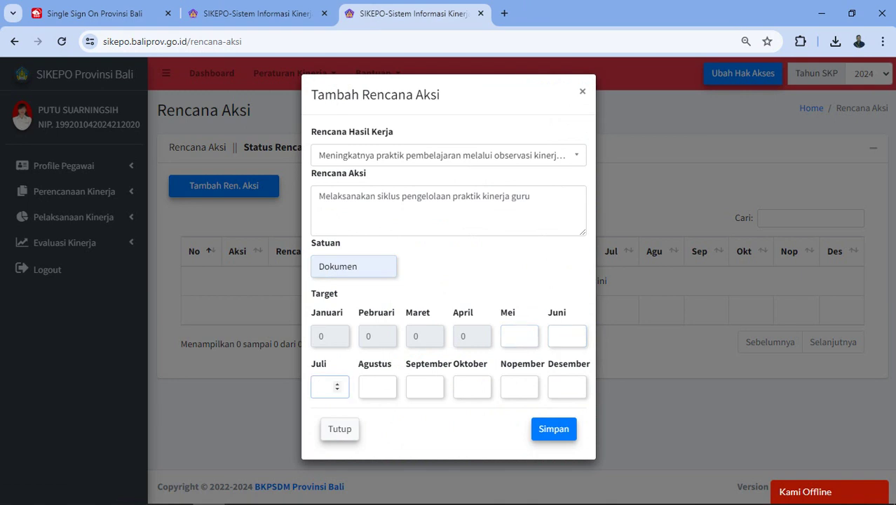
pyautogui.click(561, 387)
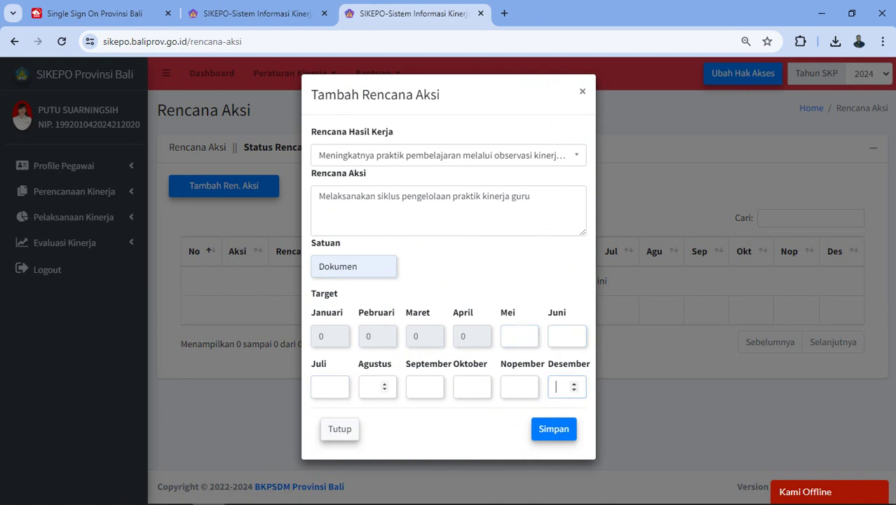
pyautogui.click(372, 386)
pyautogui.click(419, 387)
pyautogui.click(467, 387)
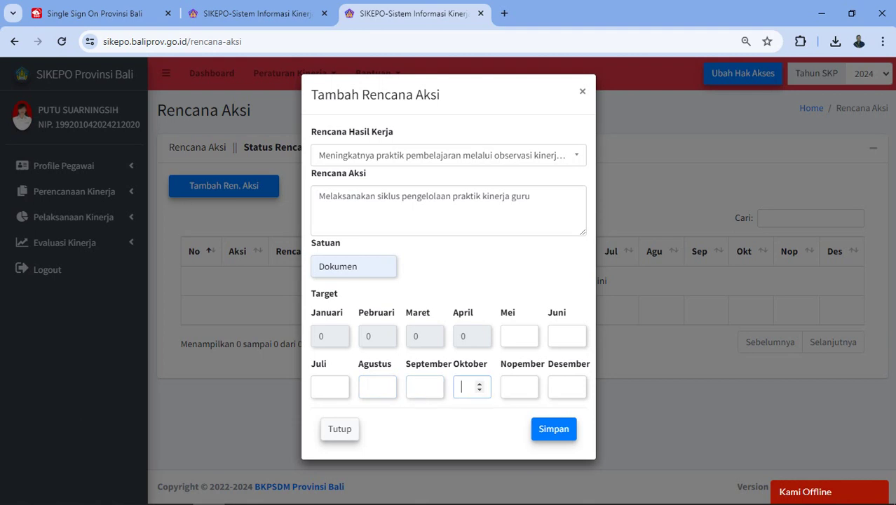
pyautogui.press('Tab')
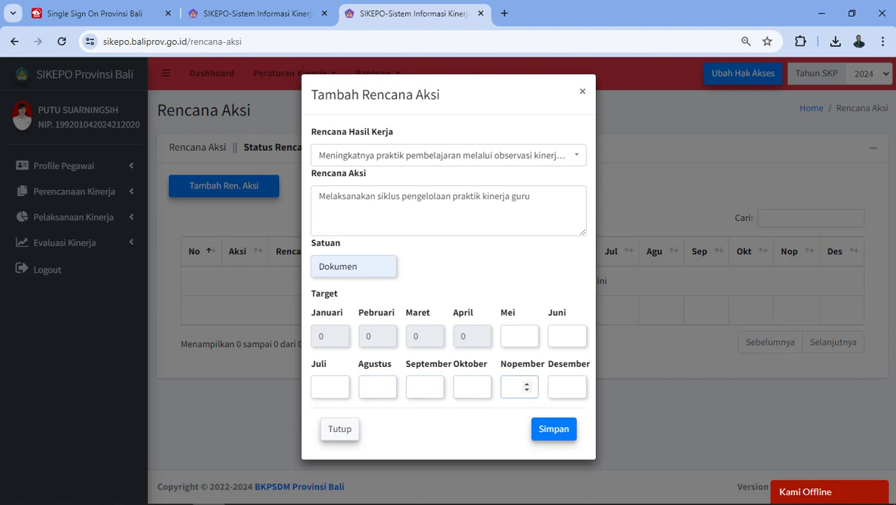
pyautogui.hotkey('ctrl', 'shift', 'Tab')
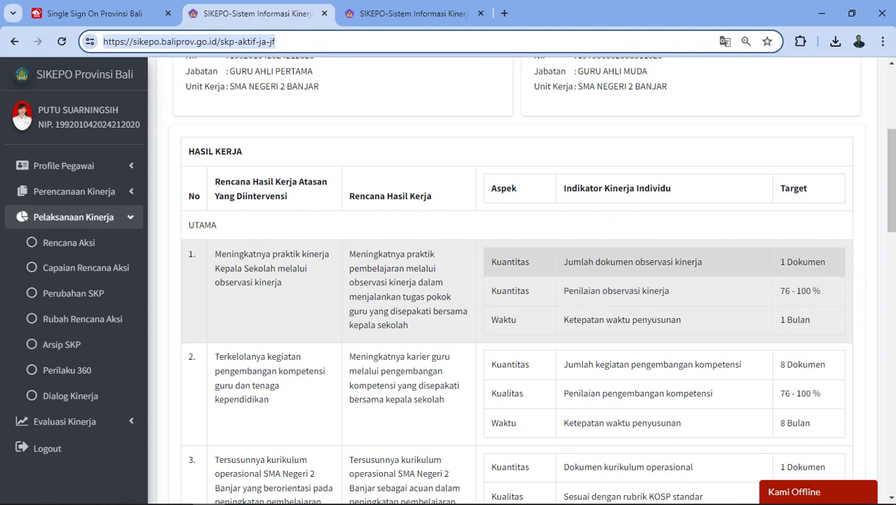
pyautogui.click(413, 13)
# - Set the monthly target to 1 for September and 0 for Mei and Juni
pyautogui.click(419, 386)
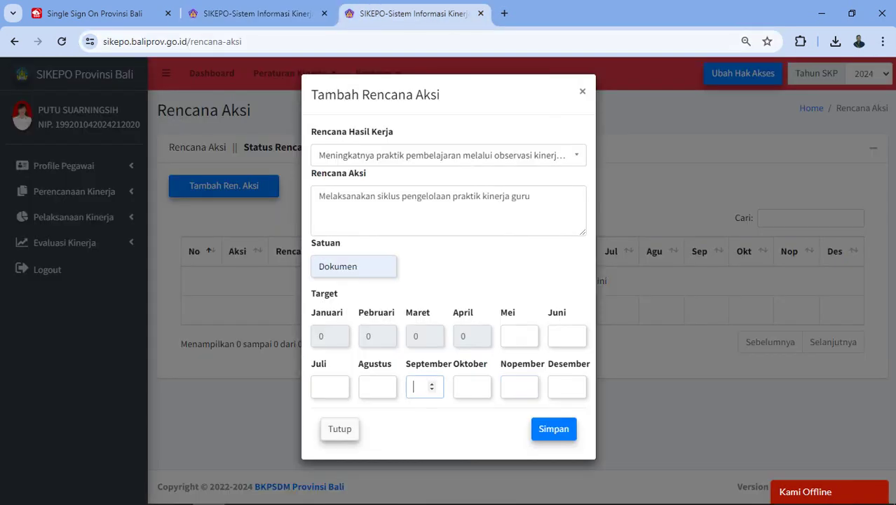
pyautogui.write('1')
pyautogui.click(519, 335)
pyautogui.write('0')
pyautogui.click(564, 336)
pyautogui.write('0')
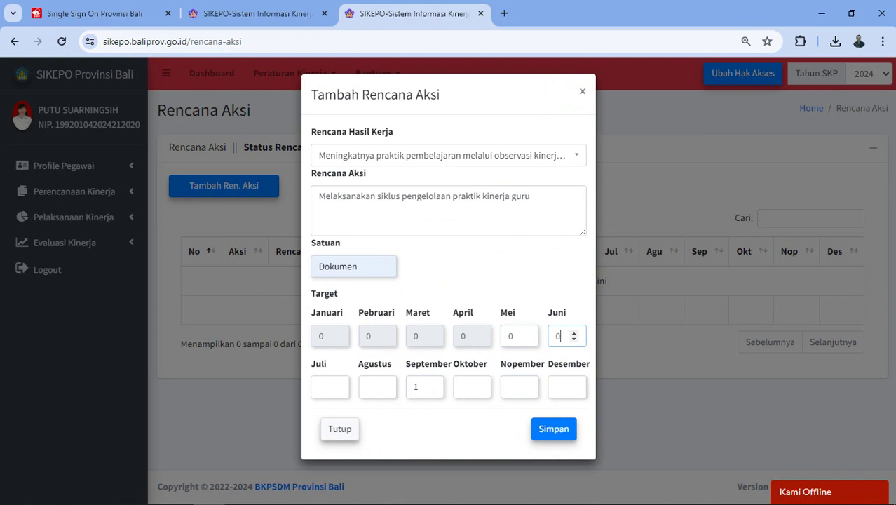
# - Set the targets for Juli, Agustus, Oktober, Nopember and Desember to 0, and save the Rencana Aksi entry
pyautogui.click(329, 386)
pyautogui.write('0')
pyautogui.click(466, 386)
pyautogui.write('0')
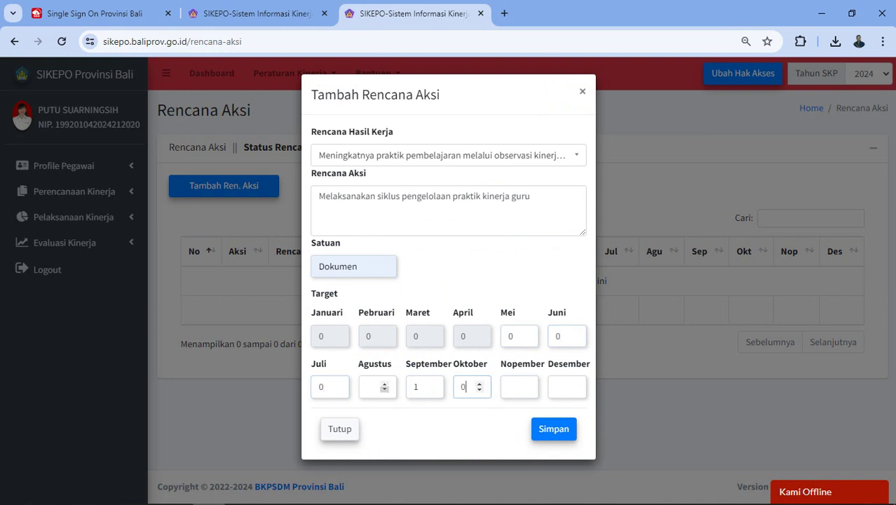
pyautogui.click(376, 386)
pyautogui.write('00')
pyautogui.press('BackSpace')
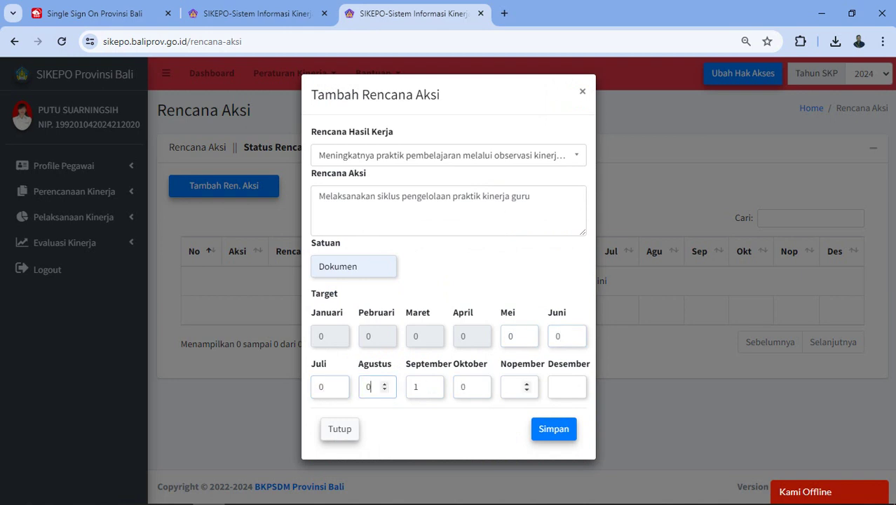
pyautogui.click(519, 386)
pyautogui.write('0')
pyautogui.click(560, 387)
pyautogui.write('0')
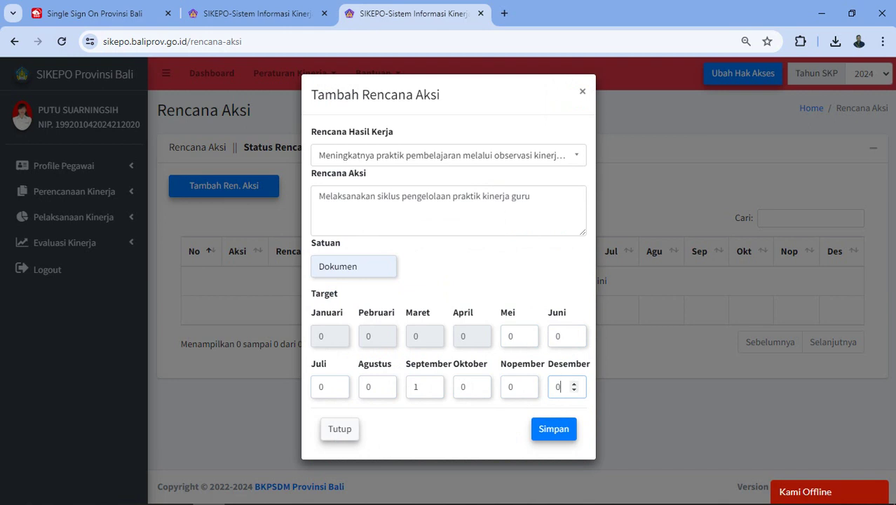
pyautogui.click(554, 428)
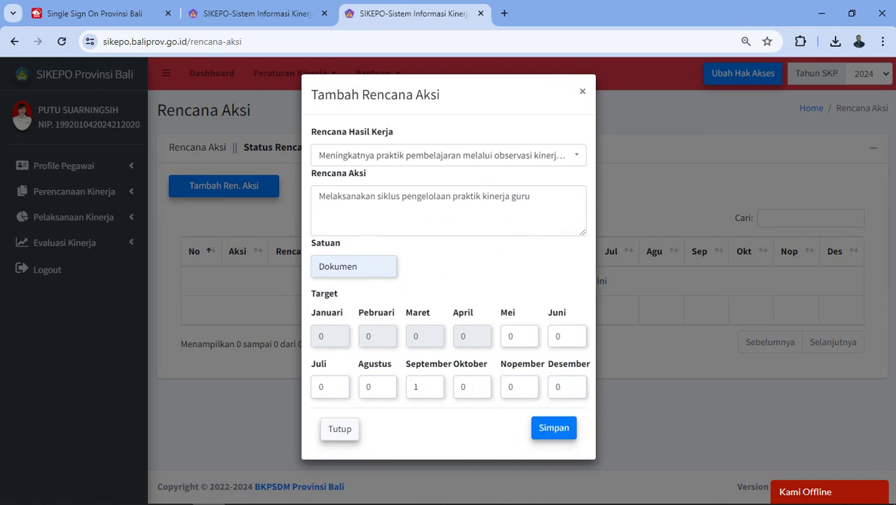
pyautogui.press('Return')
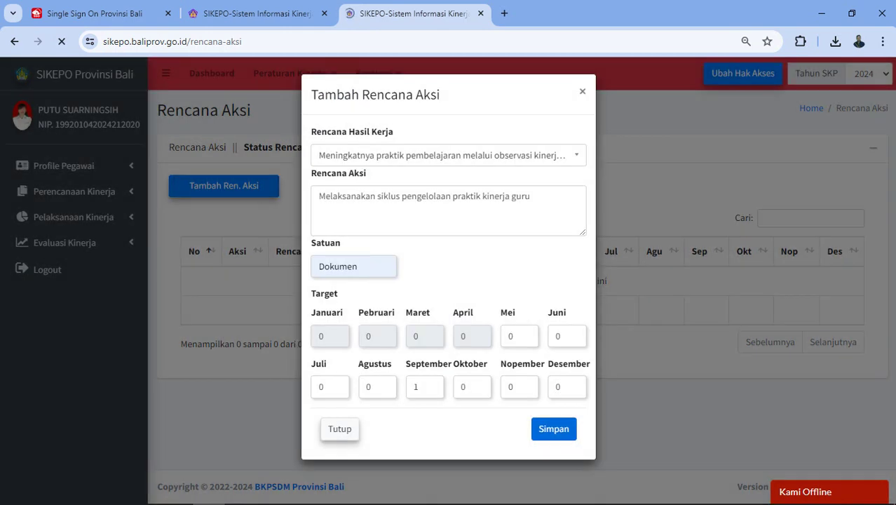
# - Start another Rencana Aksi entry with "Meningkatnya karier guru melalui pengembangan kompetensi yang disepakati bersama kepala sekolah" as its Rencana Hasil Kerja
pyautogui.press('Return')
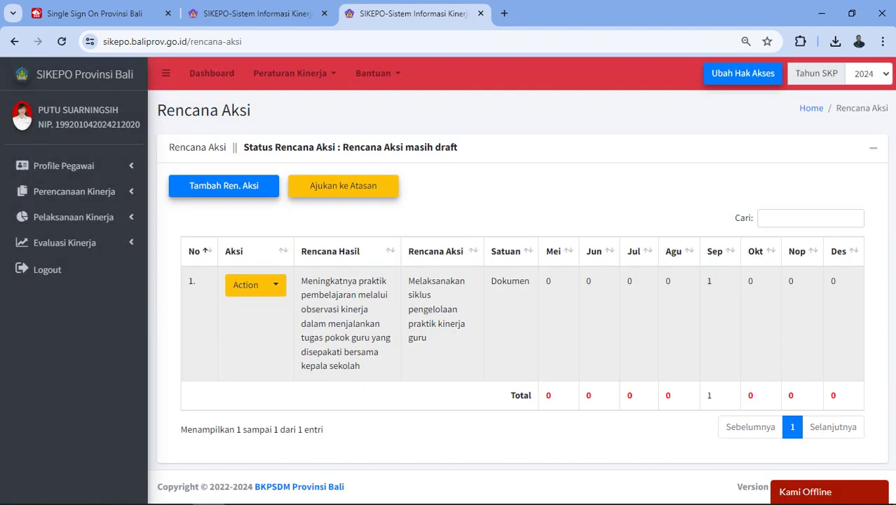
pyautogui.scroll(-1, 521, 315)
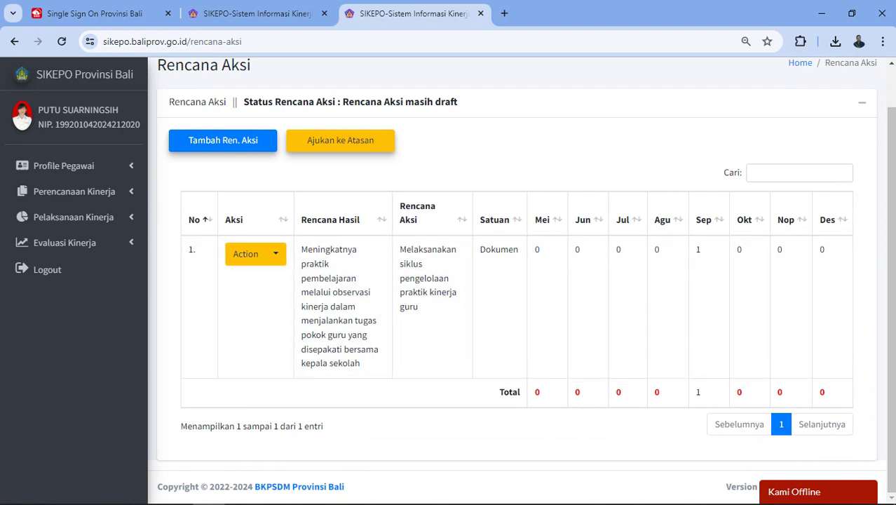
pyautogui.click(223, 138)
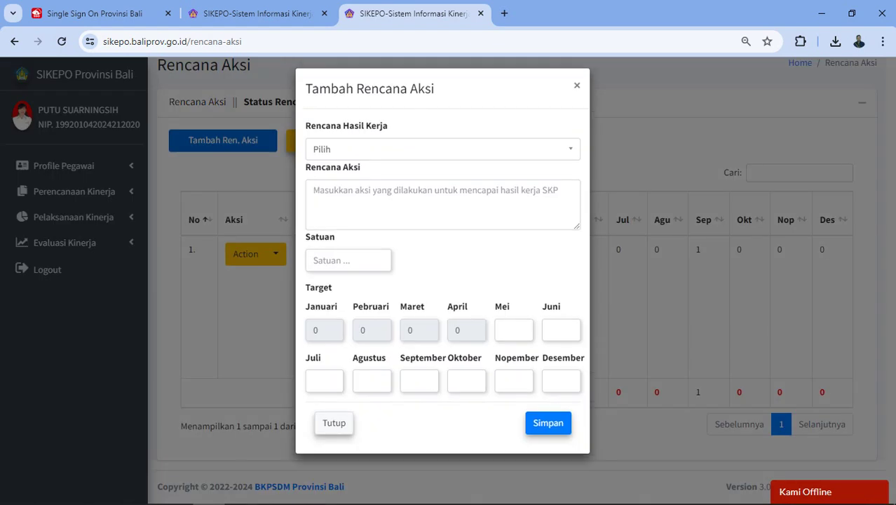
pyautogui.click(442, 155)
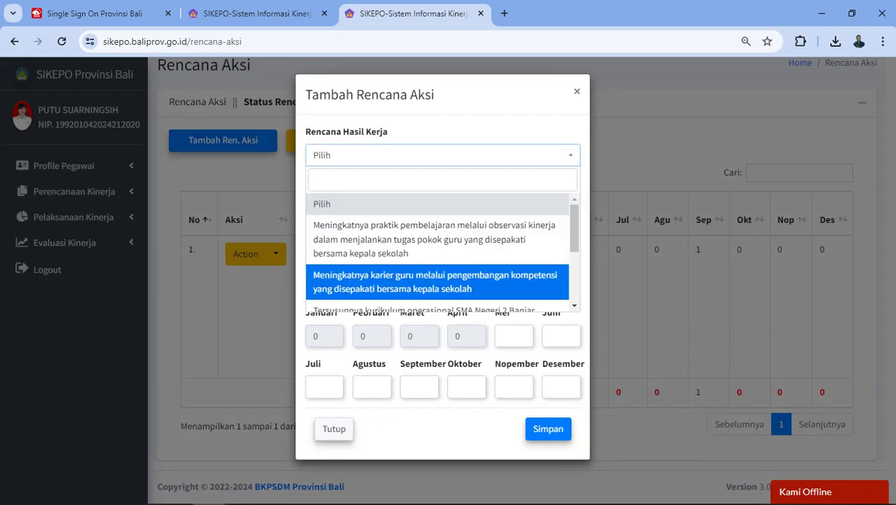
pyautogui.scroll(-1, 436, 267)
pyautogui.press('Up')
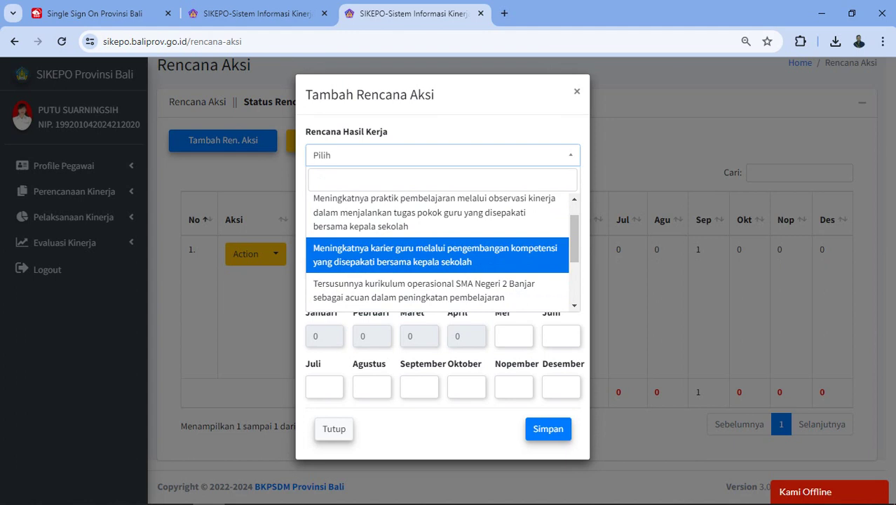
pyautogui.press('Return')
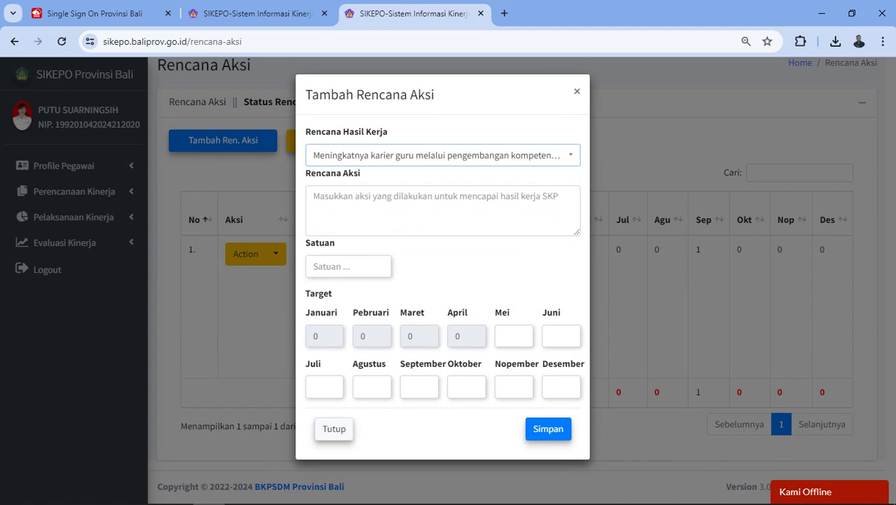
# - Enter "Melaksanakan kegiatan pengembangan kompetensi sesuai dengan yang disepakati dengan kepala sekolah" as the Rencana Aksi
pyautogui.click(313, 196)
pyautogui.write('Mel')
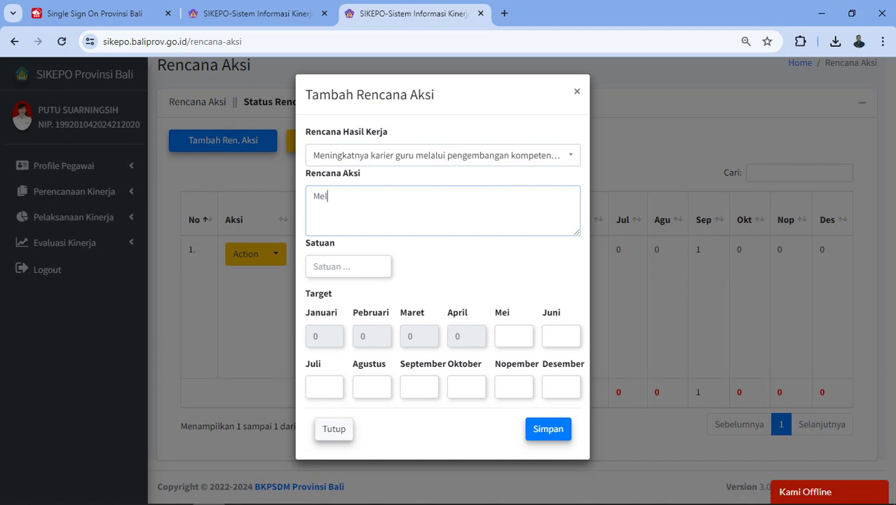
pyautogui.write('aksanakan kegia')
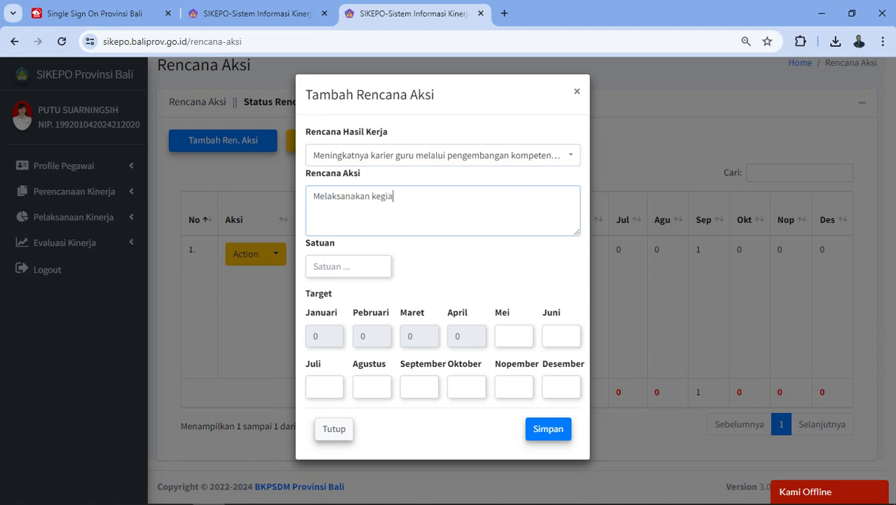
pyautogui.write('tan pengembangan ')
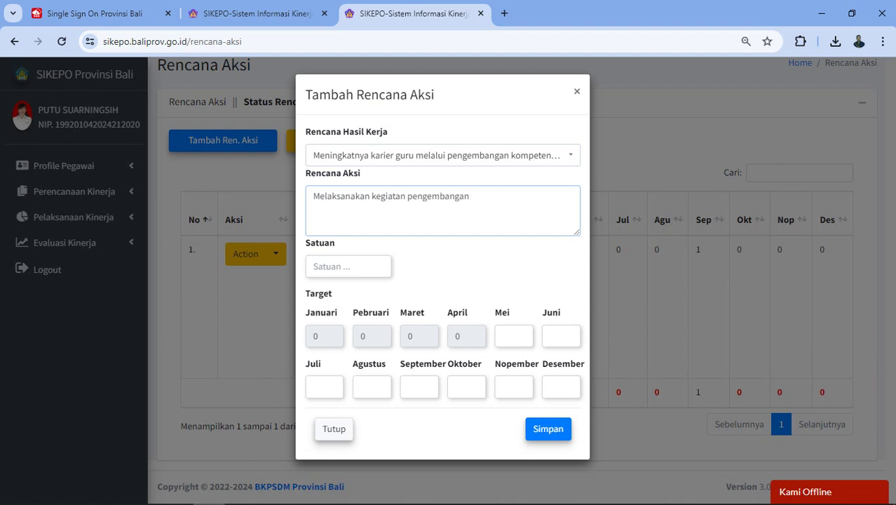
pyautogui.write('kompetensi sesuai deng')
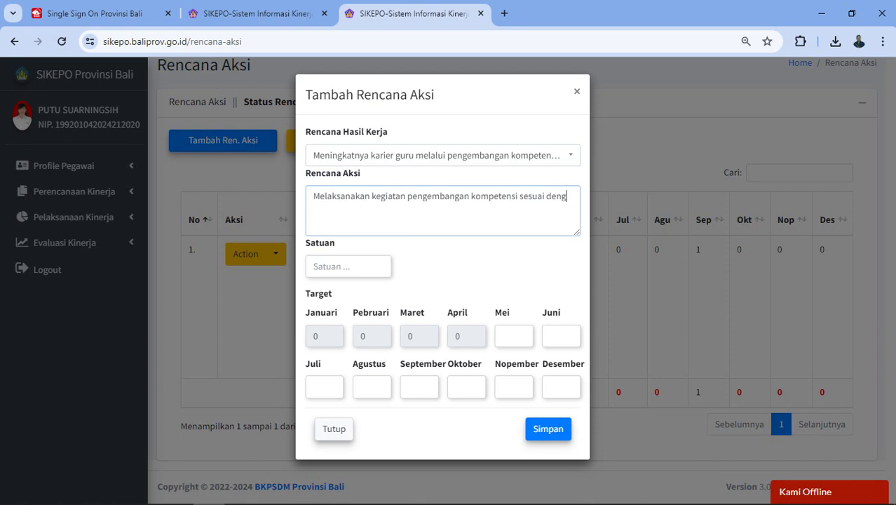
pyautogui.write('an yang')
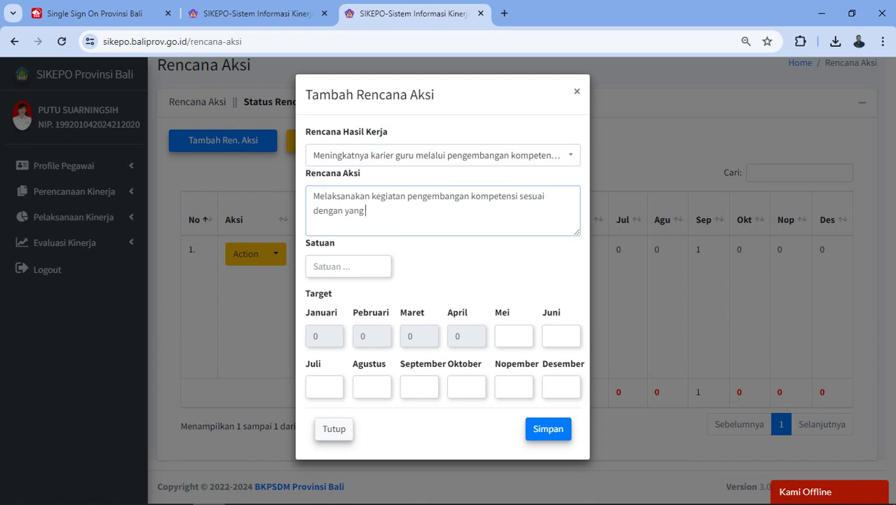
pyautogui.write(' disepakati')
pyautogui.write('enhan')
pyautogui.press('BackSpace')
pyautogui.press('BackSpace')
pyautogui.press('BackSpace')
pyautogui.write('gan ')
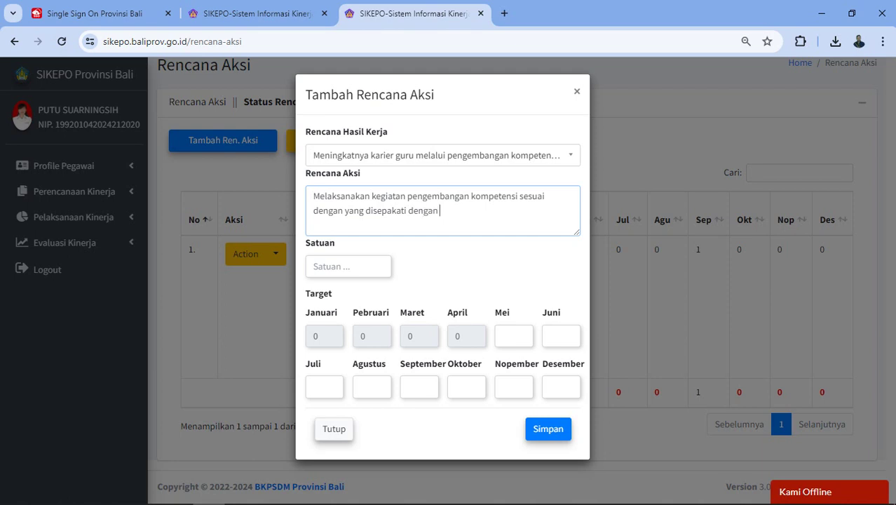
pyautogui.write('kepala sekolah')
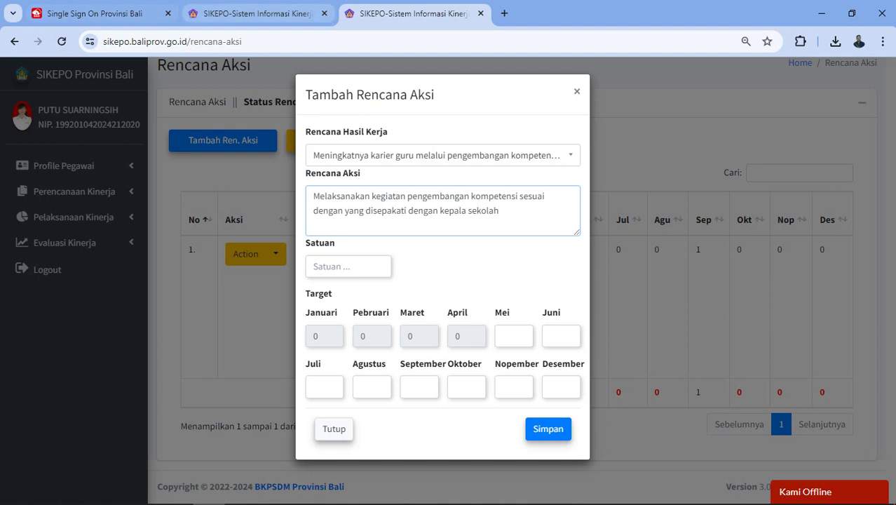
# - Set the entry's Satuan to Dokumen, checking the unit and targets of the second Hasil Kerja item on the SKP page
pyautogui.click(256, 13)
pyautogui.scroll(-1, 664, 356)
pyautogui.scroll(-1, 630, 329)
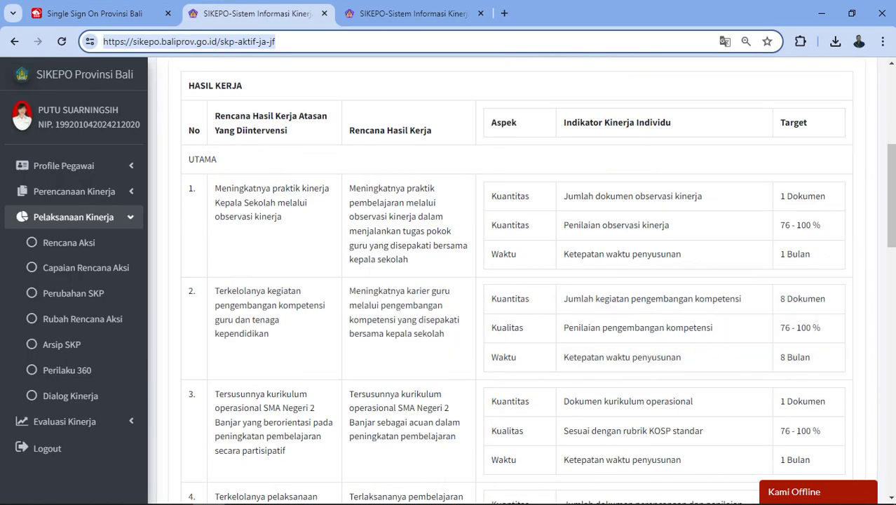
pyautogui.click(414, 13)
pyautogui.click(349, 265)
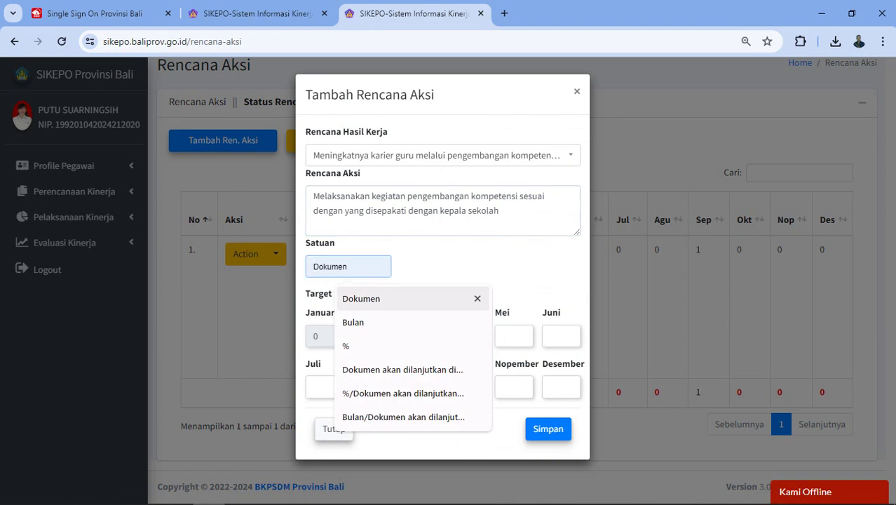
pyautogui.click(361, 298)
pyautogui.click(259, 13)
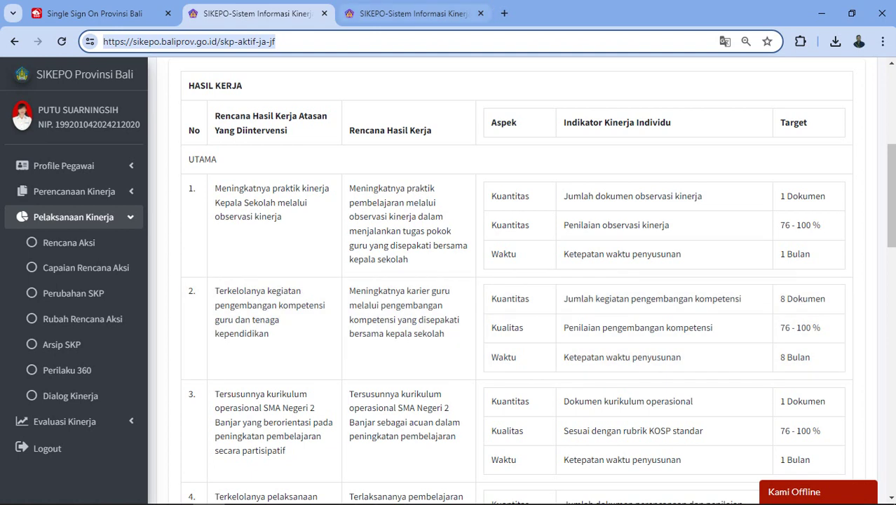
pyautogui.click(413, 13)
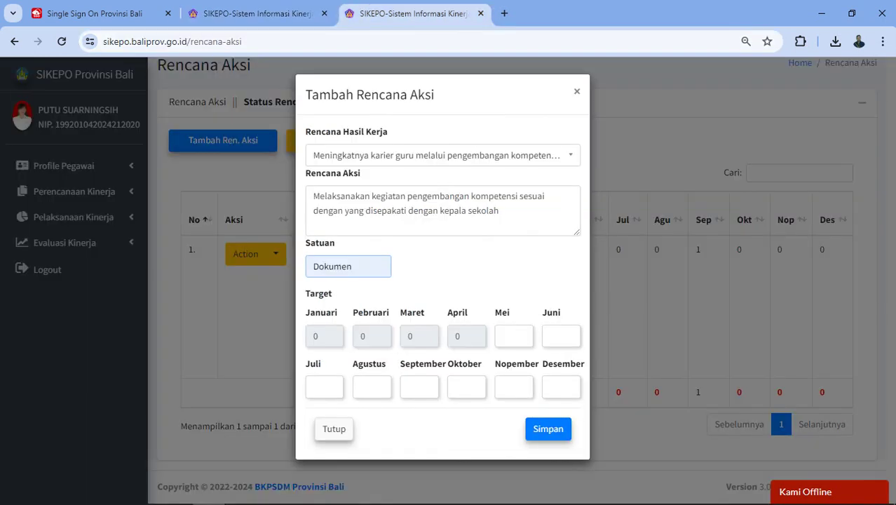
# - Set the monthly target to 1 for every month from Mei through Desember
pyautogui.click(513, 336)
pyautogui.write('1')
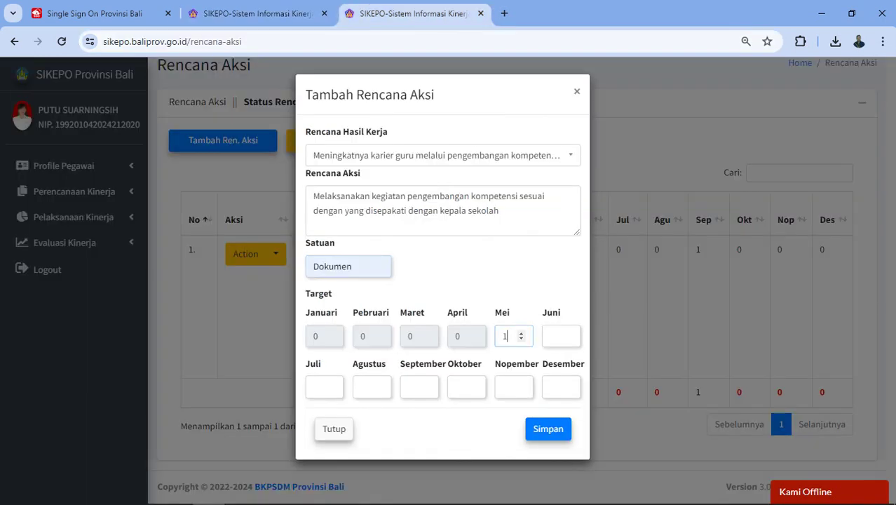
pyautogui.press('Tab')
pyautogui.write('1')
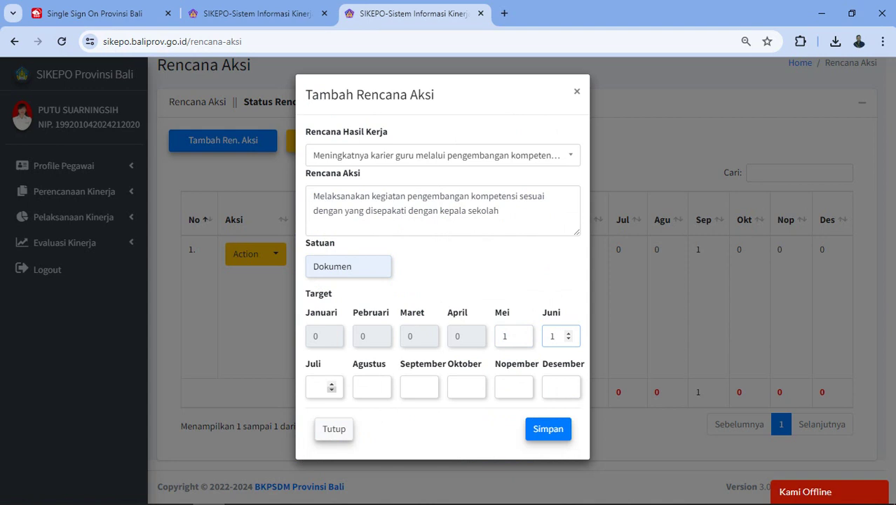
pyautogui.write('1')
pyautogui.press('Tab')
pyautogui.write('1')
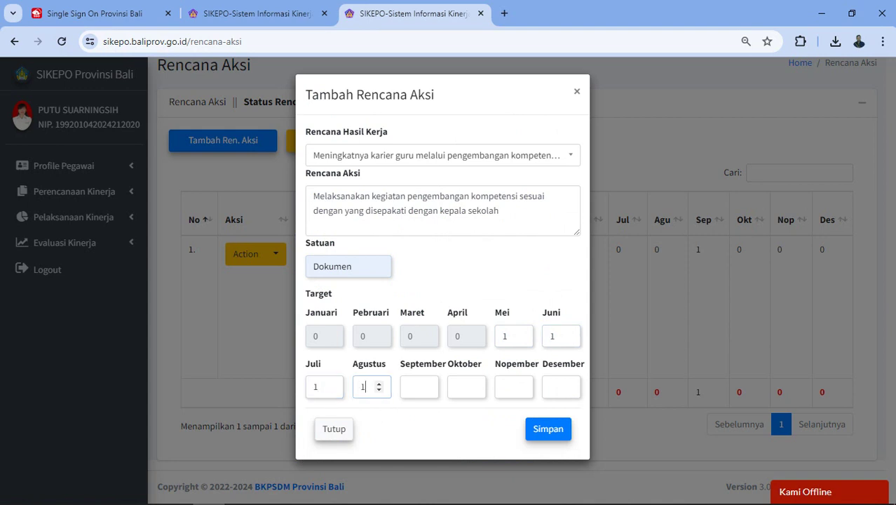
pyautogui.press('Tab')
pyautogui.write('1')
pyautogui.press('Tab')
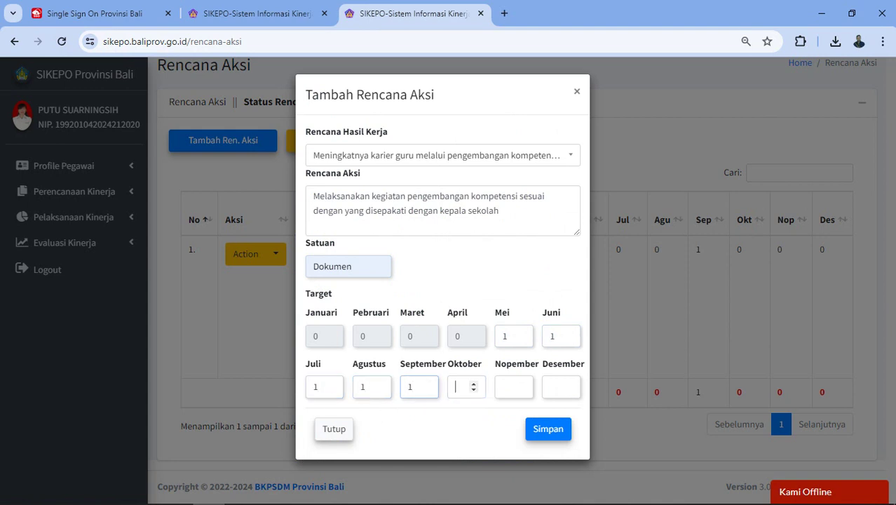
pyautogui.write('1')
pyautogui.press('Tab')
pyautogui.write('1')
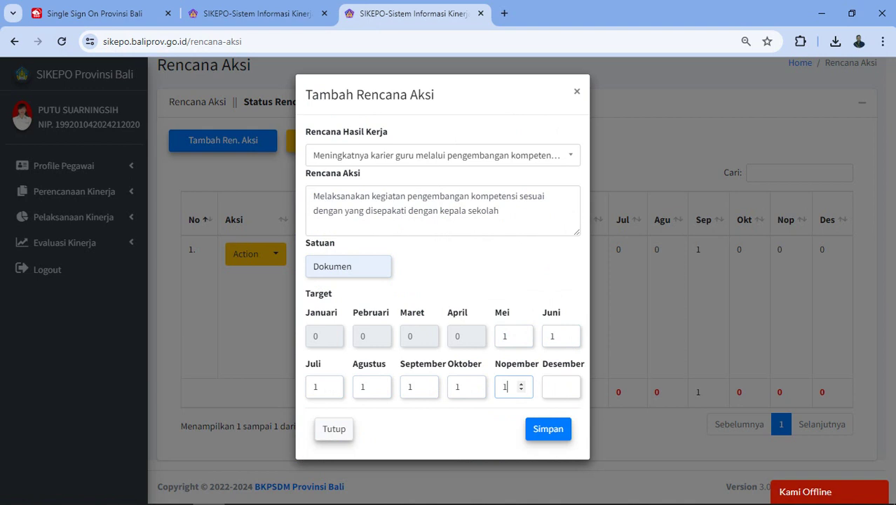
pyautogui.press('Tab')
pyautogui.write('1')
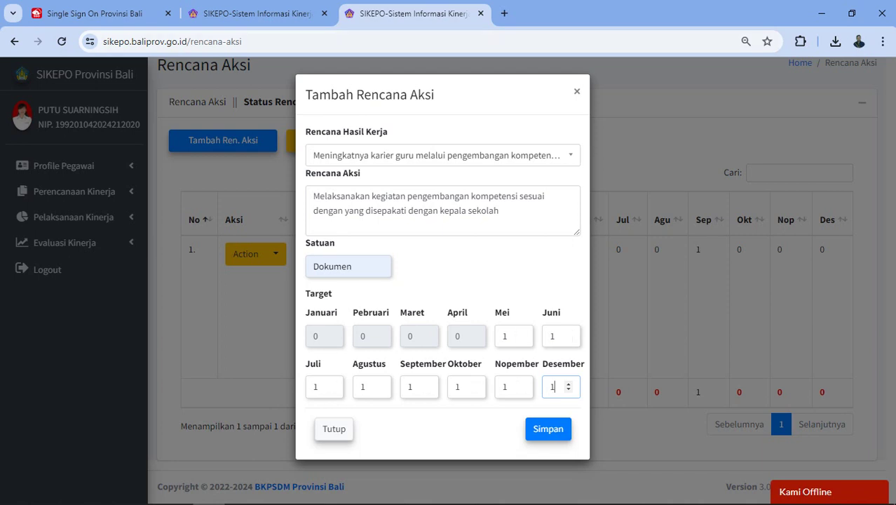
# - Recheck the second Hasil Kerja item's targets on the SKP page, and save the Rencana Aksi entry
pyautogui.click(252, 13)
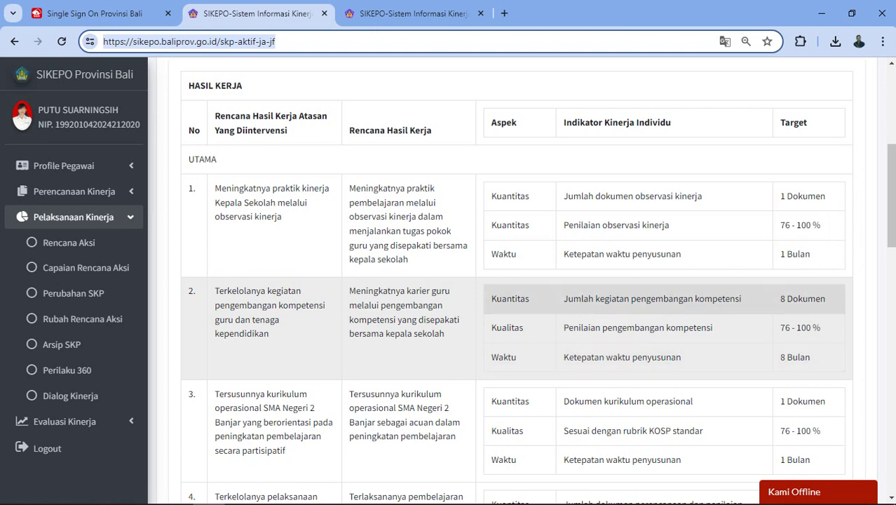
pyautogui.click(413, 13)
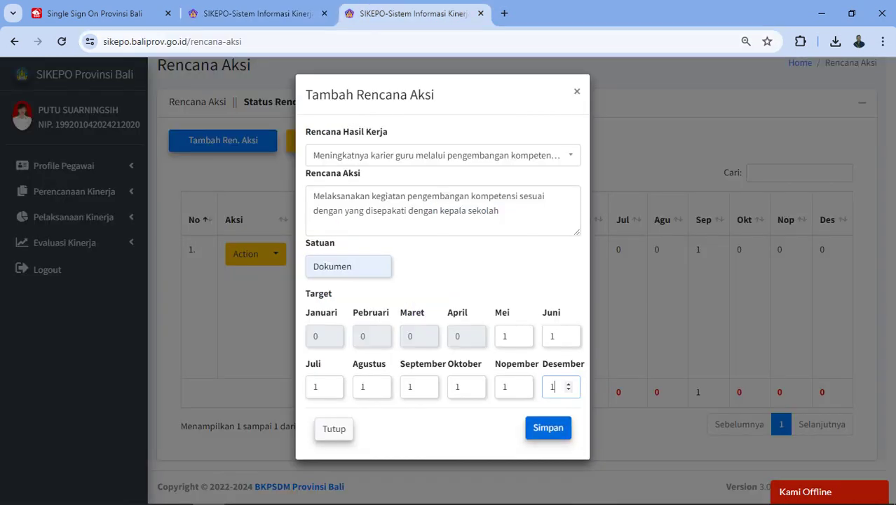
pyautogui.click(548, 428)
pyautogui.click(448, 348)
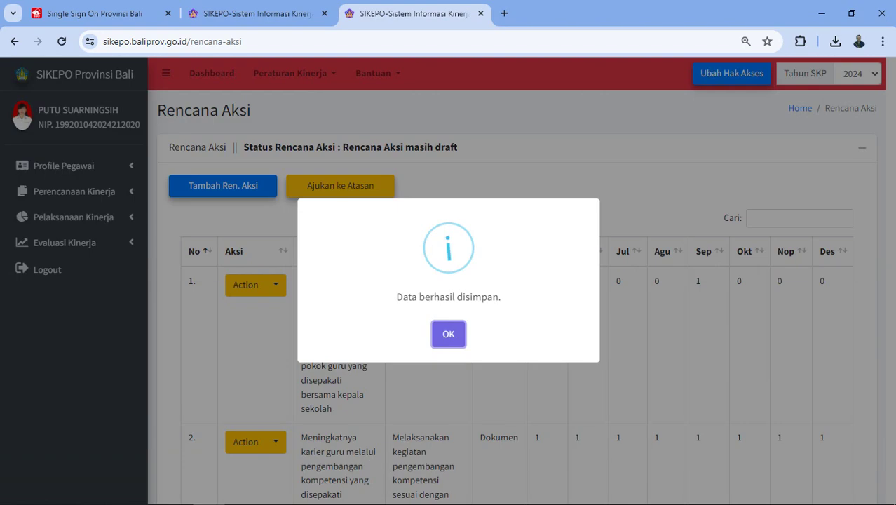
pyautogui.press('Return')
pyautogui.scroll(-2, 518, 280)
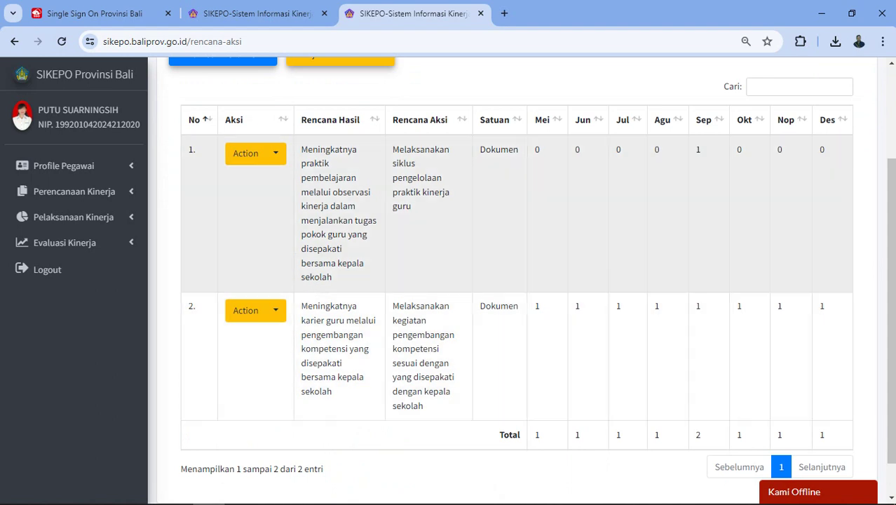
# - Check the third SKP item and start a Rencana Aksi entry for "Tersusunnya kurikulum operasional SMA Negeri 2 Banjar sebagai acuan dalam peningkatan pembelajaran"
pyautogui.click(257, 13)
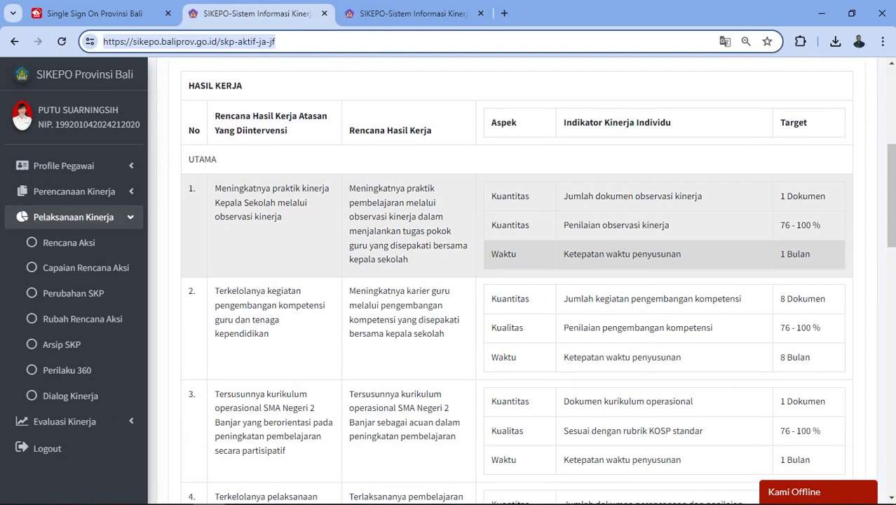
pyautogui.scroll(-2, 661, 281)
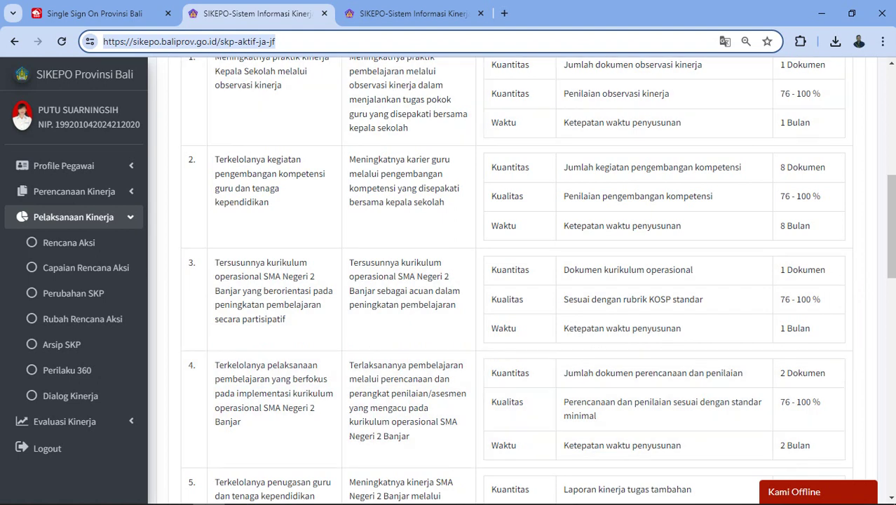
pyautogui.click(414, 14)
pyautogui.scroll(2, 491, 280)
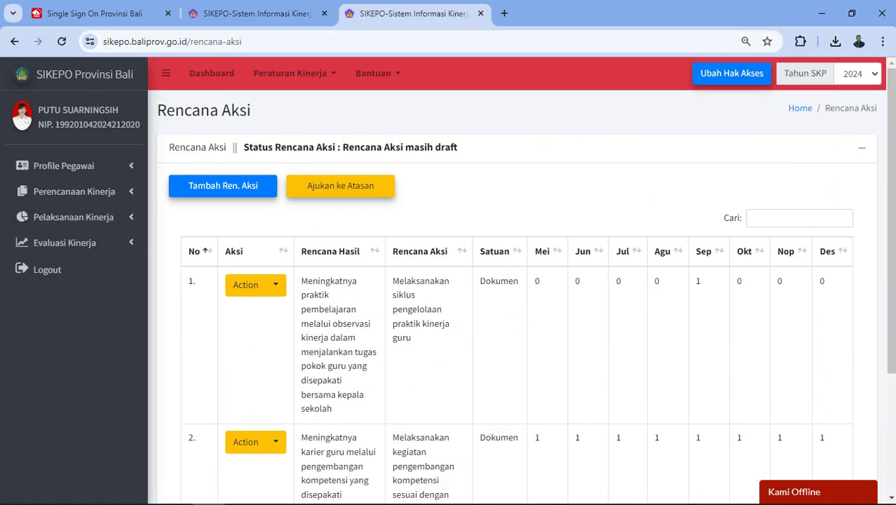
pyautogui.click(222, 185)
pyautogui.click(442, 155)
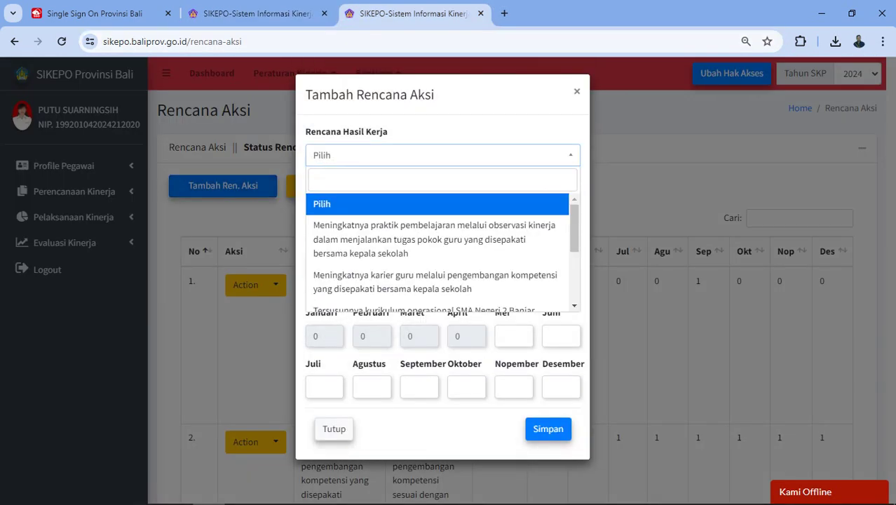
pyautogui.scroll(-3, 441, 253)
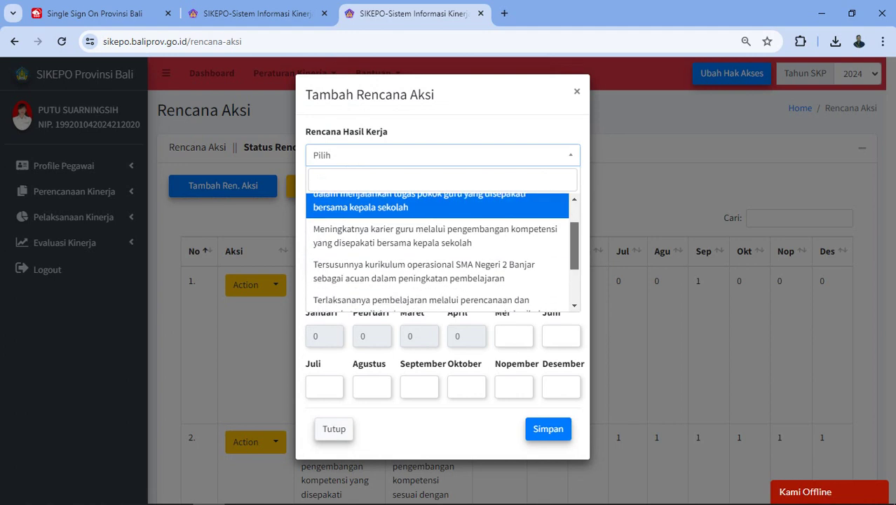
pyautogui.click(434, 240)
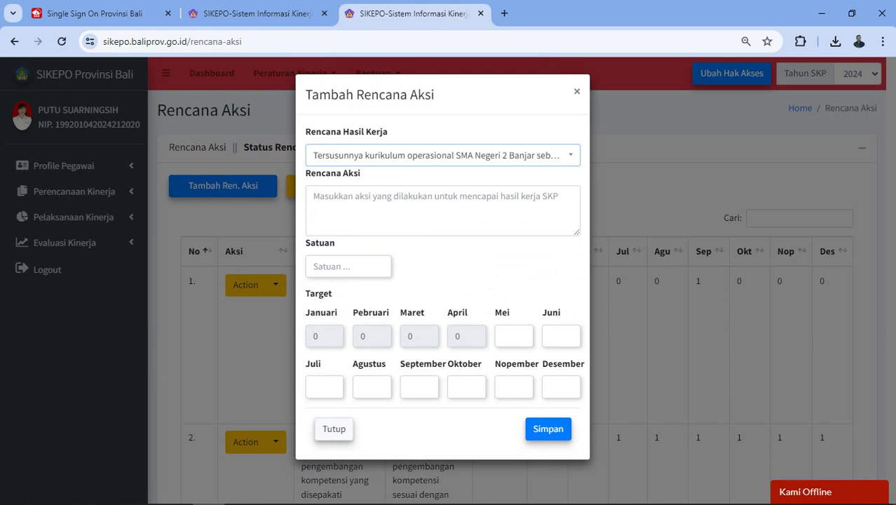
# - Enter "Berpartisipasi dalam penyusunan kurikulum operasional SMA Negeri 2 Banjar" as the Rencana Aksi text
pyautogui.click(314, 197)
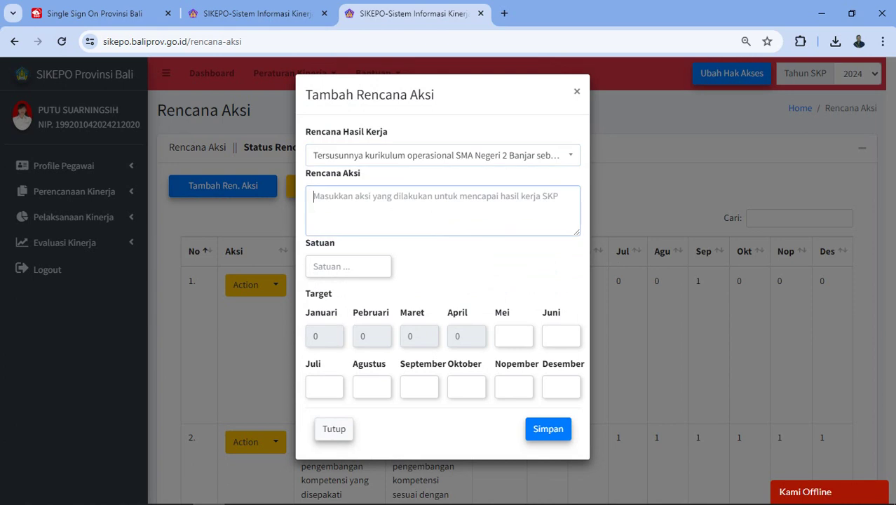
pyautogui.write('Ber')
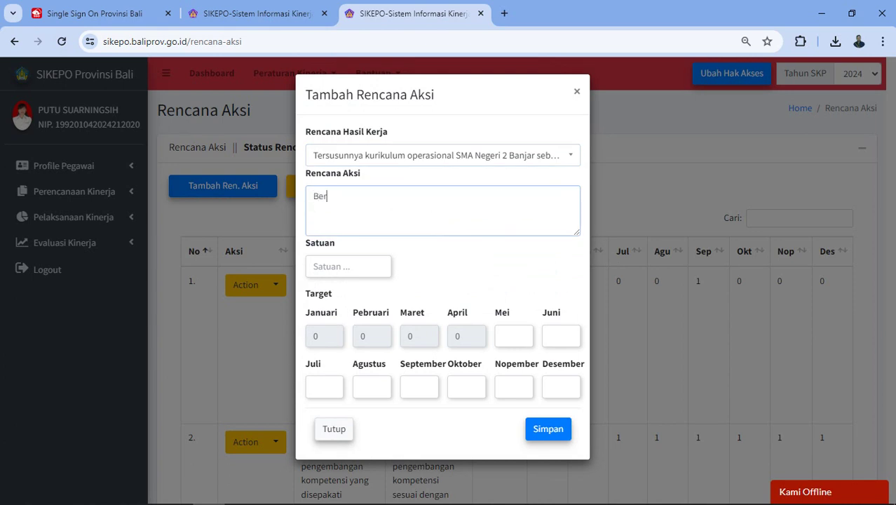
pyautogui.write('partispasi')
pyautogui.press('BackSpace')
pyautogui.press('BackSpace')
pyautogui.press('BackSpace')
pyautogui.press('BackSpace')
pyautogui.write('ipasi dalam penyusunan ')
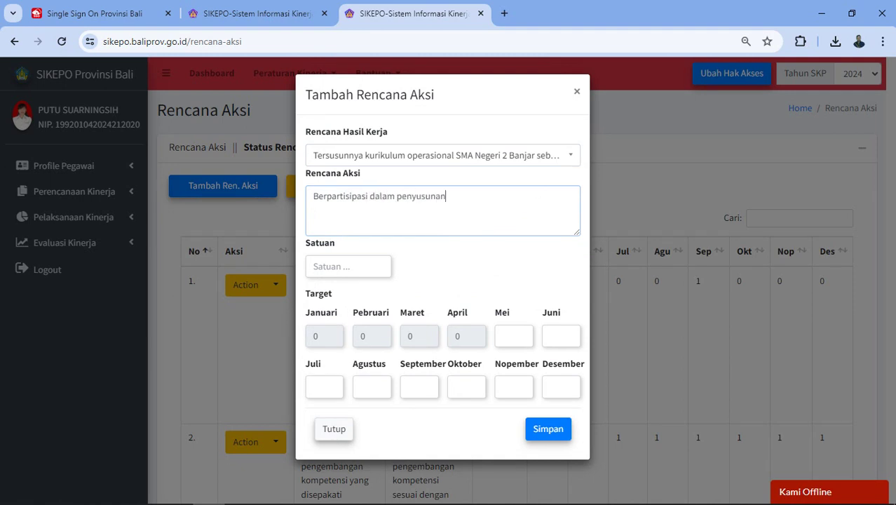
pyautogui.write('kurikulum operasio')
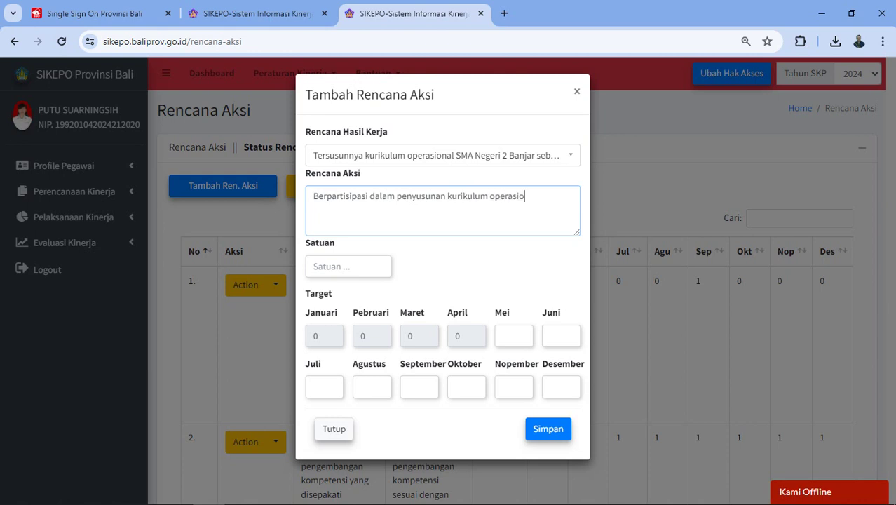
pyautogui.write('nal SMA negeri')
pyautogui.press('BackSpace')
pyautogui.press('BackSpace')
pyautogui.press('BackSpace')
pyautogui.press('BackSpace')
pyautogui.write('Negeri 2 Banjar')
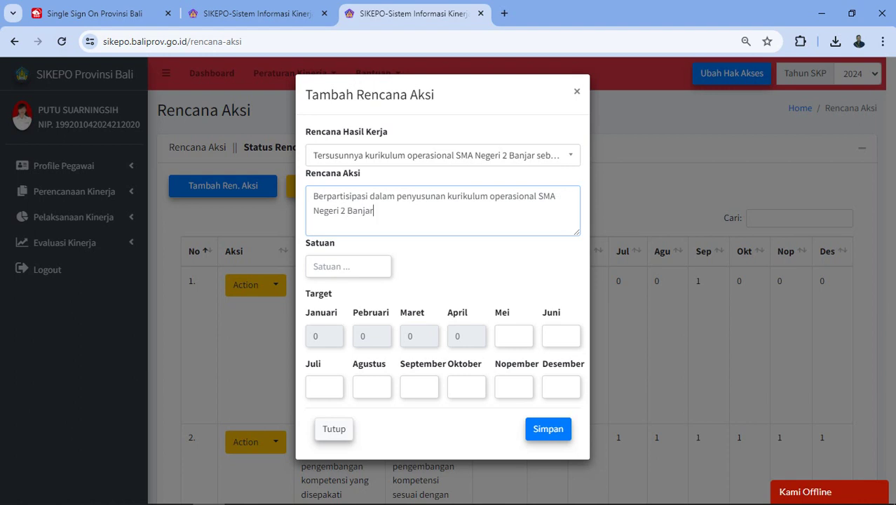
# - Set the entry's Satuan to Dokumen, checking the unit and targets of the third Hasil Kerja item on the SKP page
pyautogui.click(257, 13)
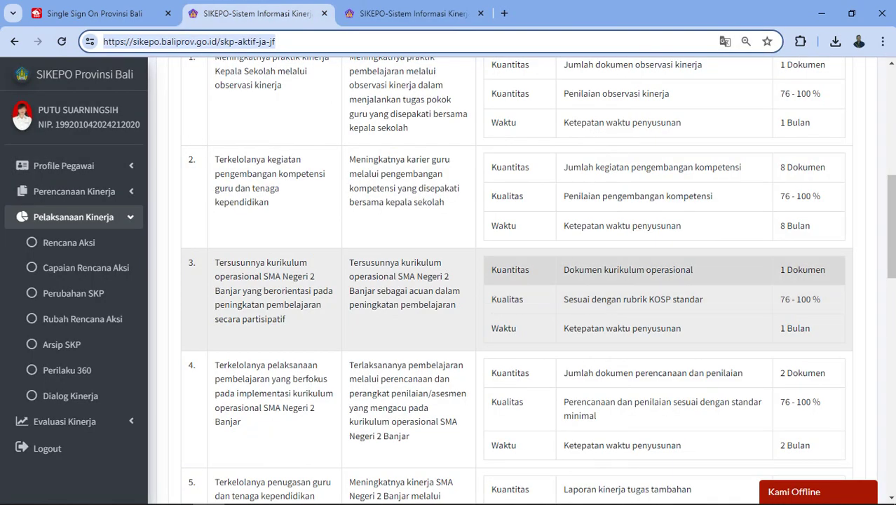
pyautogui.click(414, 14)
pyautogui.click(348, 265)
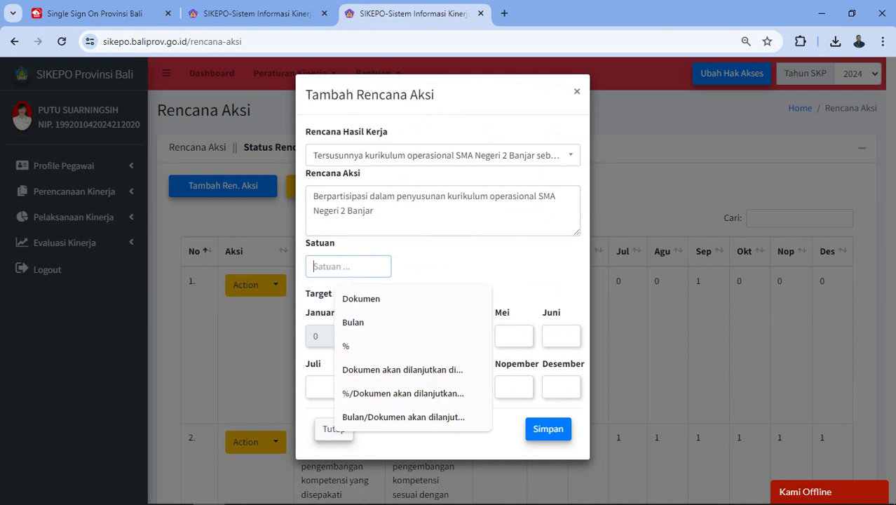
pyautogui.click(361, 298)
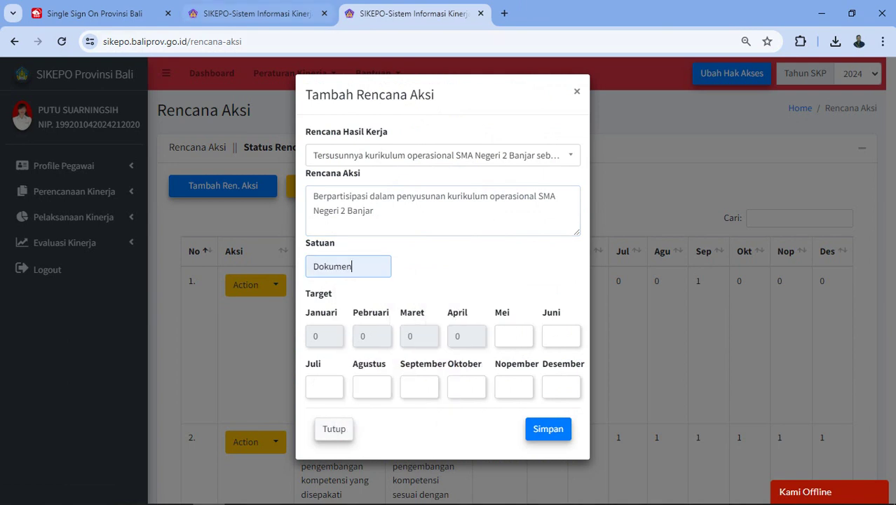
pyautogui.click(257, 13)
pyautogui.click(414, 14)
# - Set the Juni target to 1 and the targets for Mei and Juli through Desember to 0
pyautogui.click(551, 336)
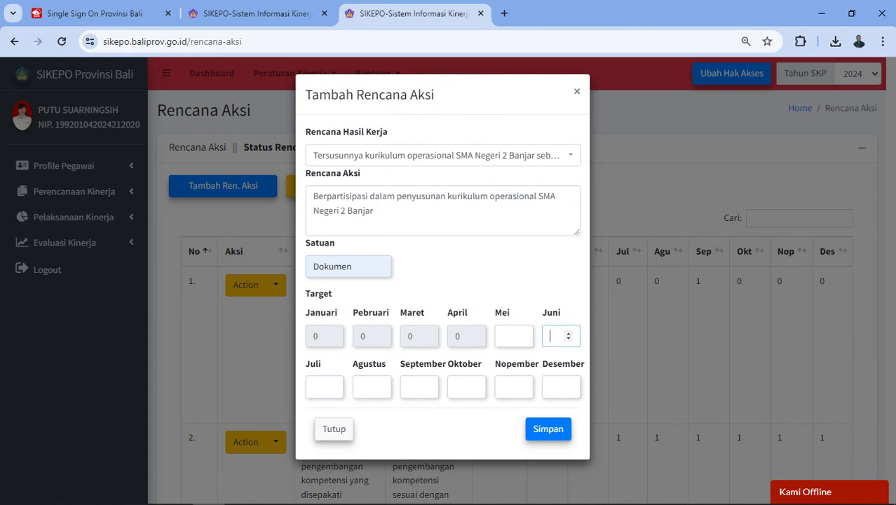
pyautogui.write('1')
pyautogui.click(510, 335)
pyautogui.write('0')
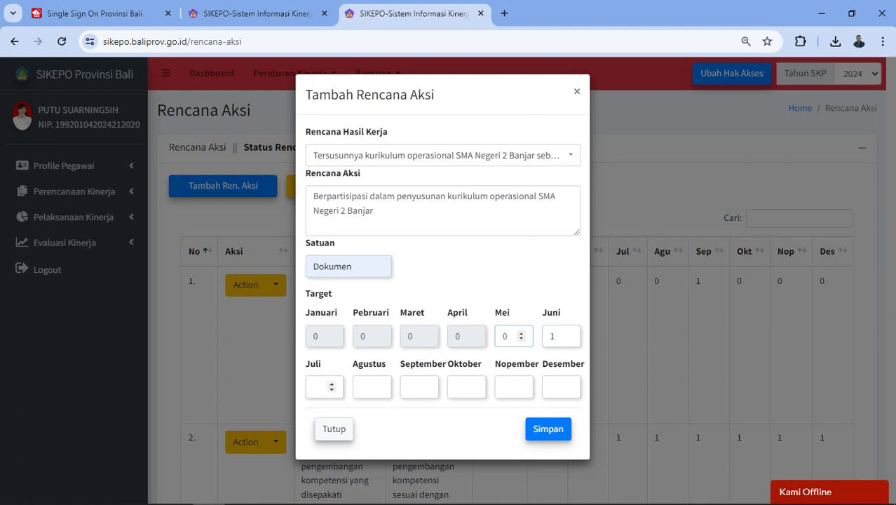
pyautogui.click(321, 386)
pyautogui.write('0')
pyautogui.click(372, 386)
pyautogui.write('0')
pyautogui.click(419, 386)
pyautogui.write('0')
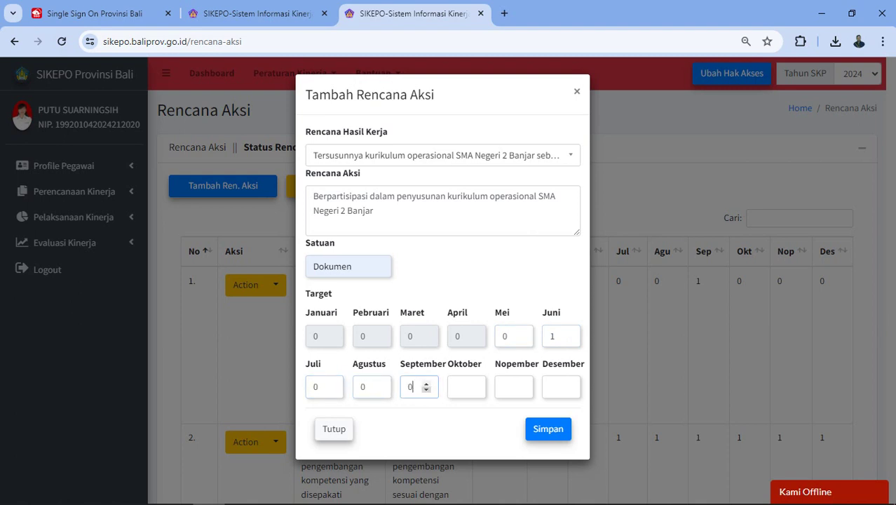
pyautogui.click(466, 386)
pyautogui.write('0')
pyautogui.click(513, 387)
pyautogui.write('0')
pyautogui.click(561, 387)
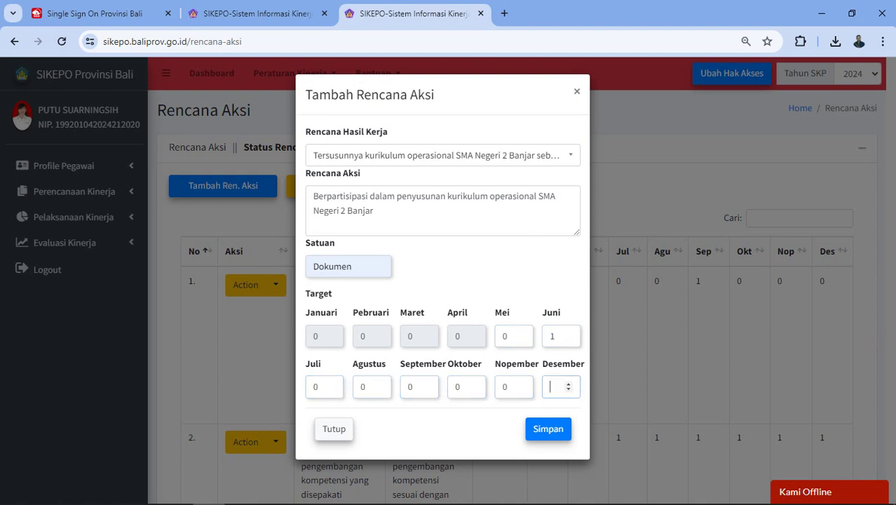
pyautogui.write('0')
# - Try moving the target of 1 from Juni to Juli, and return it to Juni with Juli at 0
pyautogui.doubleClick(316, 386)
pyautogui.write('1')
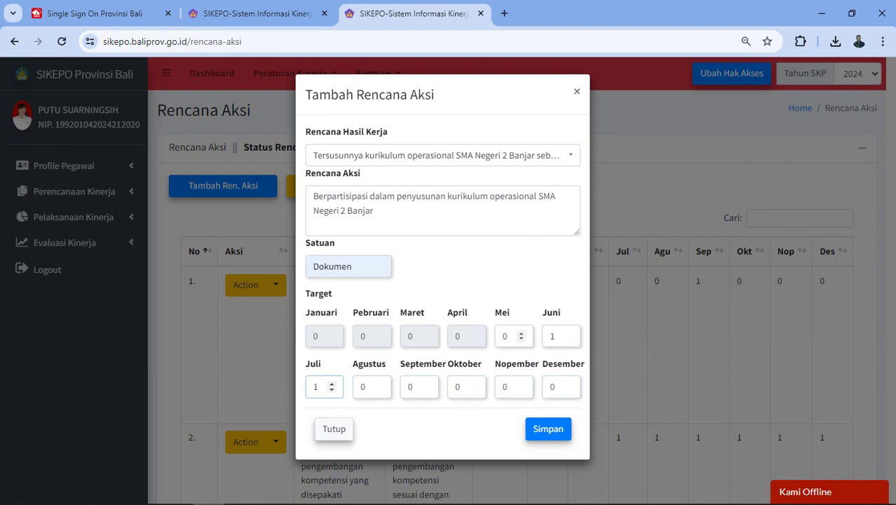
pyautogui.doubleClick(552, 336)
pyautogui.write('0')
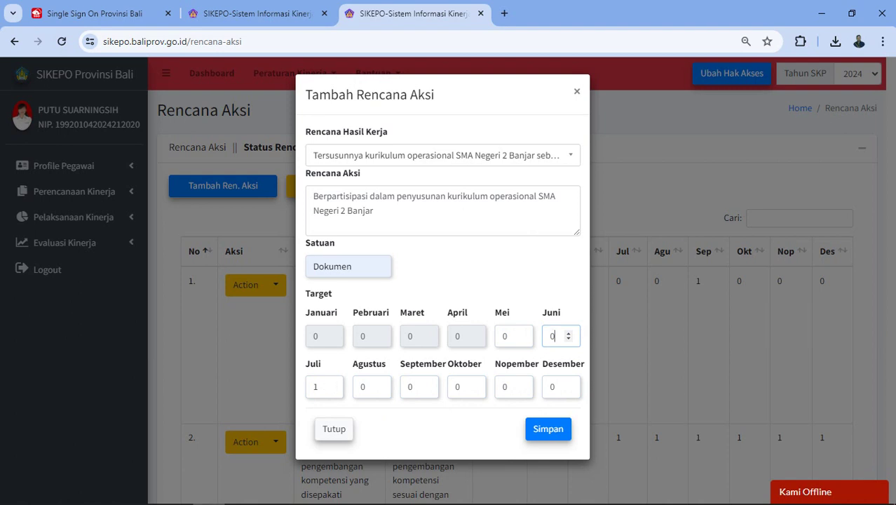
pyautogui.doubleClick(551, 335)
pyautogui.write('1')
pyautogui.doubleClick(315, 386)
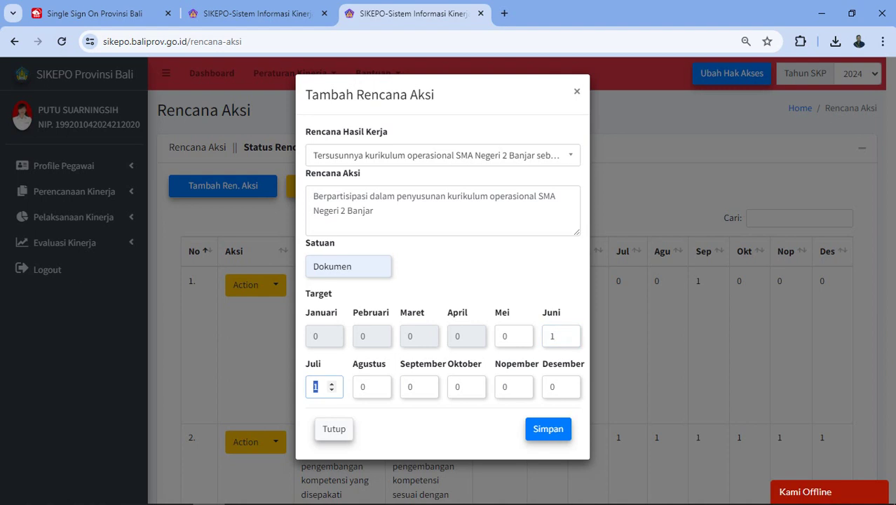
pyautogui.write('0')
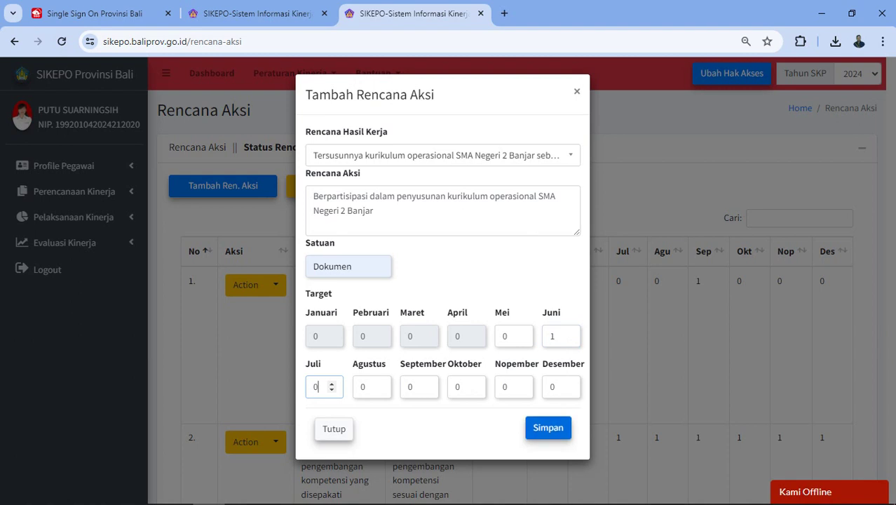
# - Save the Rencana Aksi entry for the operational curriculum and review it in the Rencana Aksi table
pyautogui.click(548, 427)
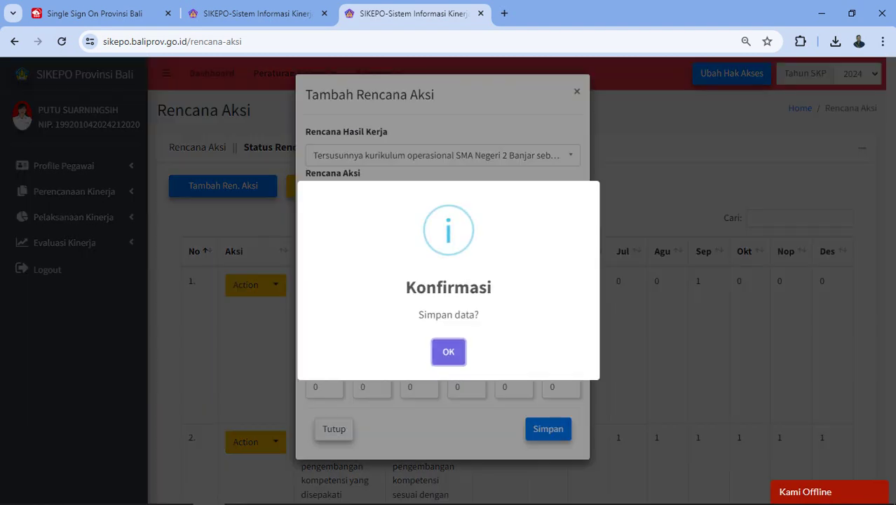
pyautogui.press('Return')
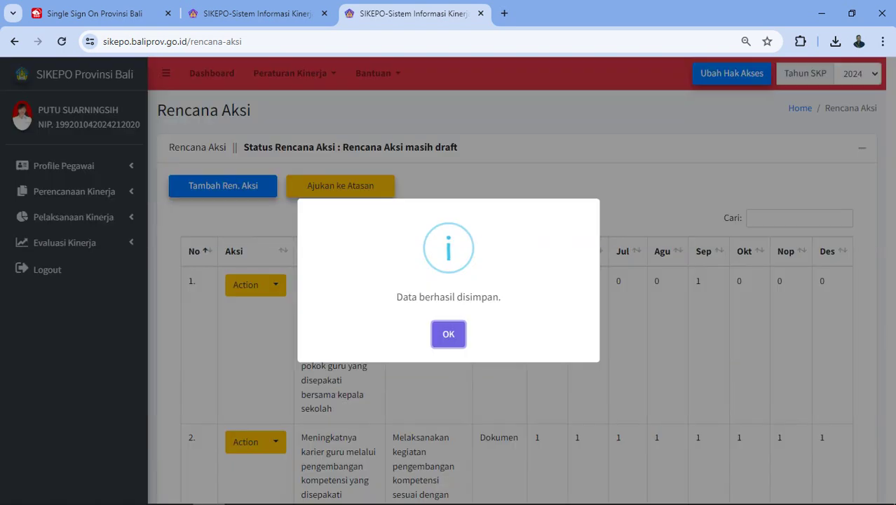
pyautogui.press('Return')
pyautogui.scroll(-4, 518, 280)
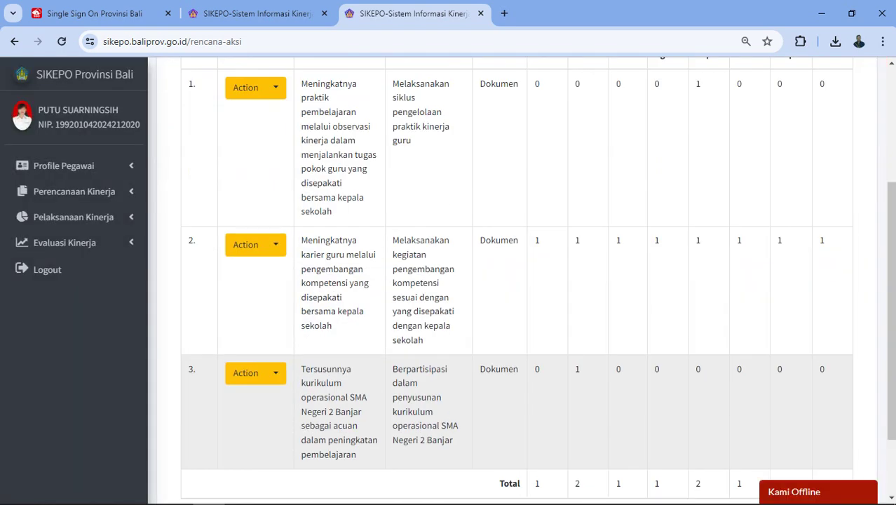
pyautogui.scroll(2, 516, 280)
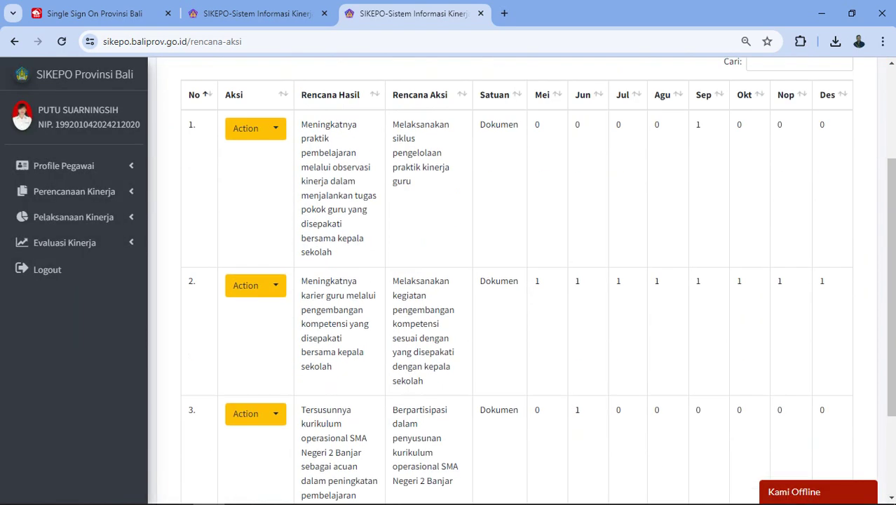
# - Check the fourth SKP item and start a Rencana Aksi entry for "Terlaksananya pembelajaran melalui perencanaan dan perangkat penilaian/asesmen yang mengacu pada kurikulum operasional SMA Negeri 2 Banjar"
pyautogui.click(256, 13)
pyautogui.scroll(-2, 519, 294)
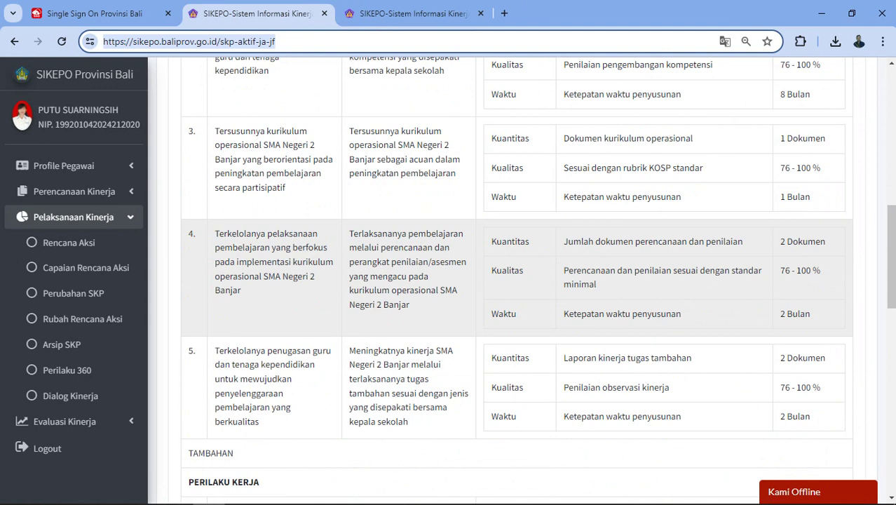
pyautogui.hotkey('ctrl', 'pagedown')
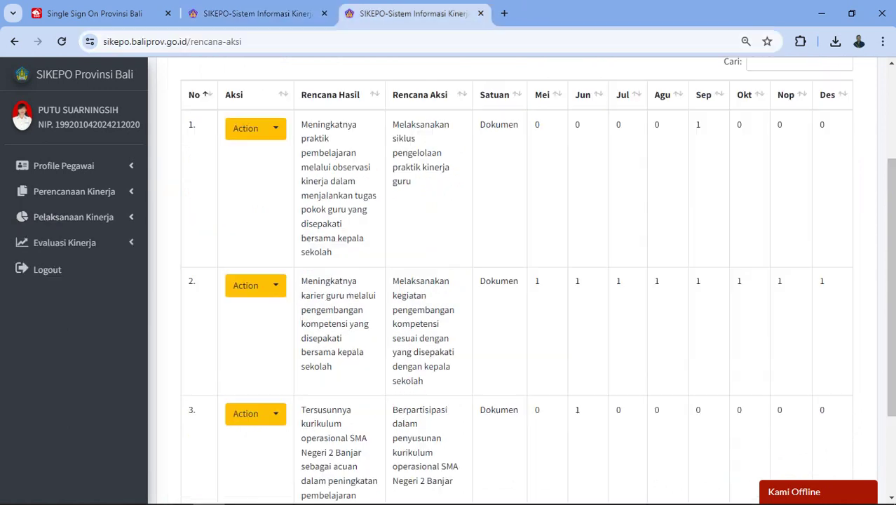
pyautogui.scroll(2, 519, 280)
pyautogui.click(222, 186)
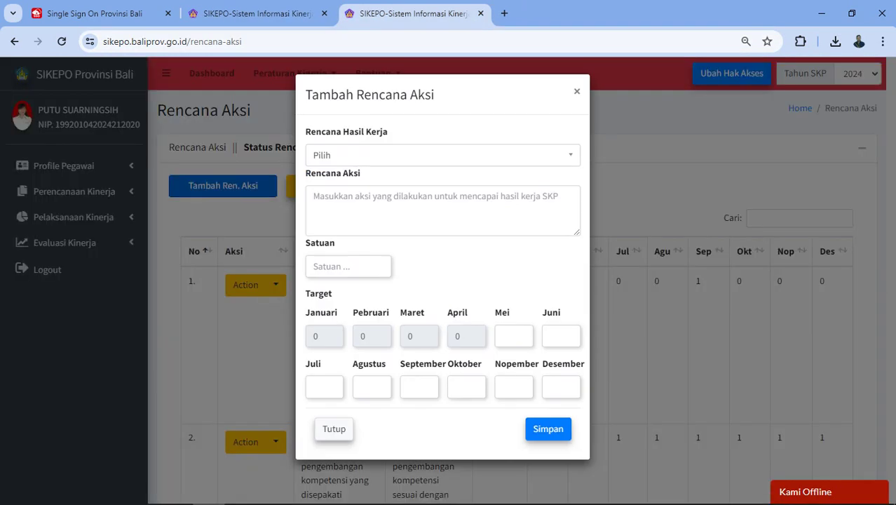
pyautogui.click(442, 155)
pyautogui.scroll(-1, 441, 252)
pyautogui.scroll(-2, 438, 246)
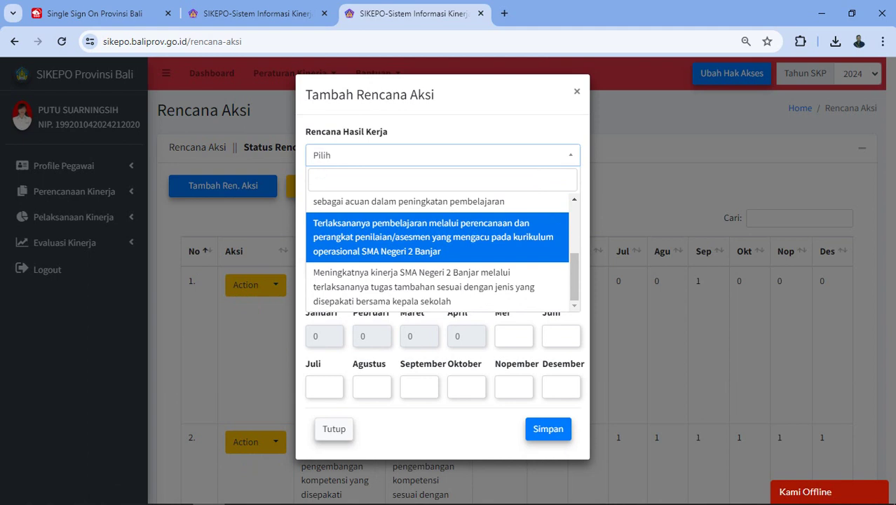
pyautogui.click(437, 237)
# - Enter "Menyusun perangkat ajar" as the Rencana Aksi text
pyautogui.click(441, 209)
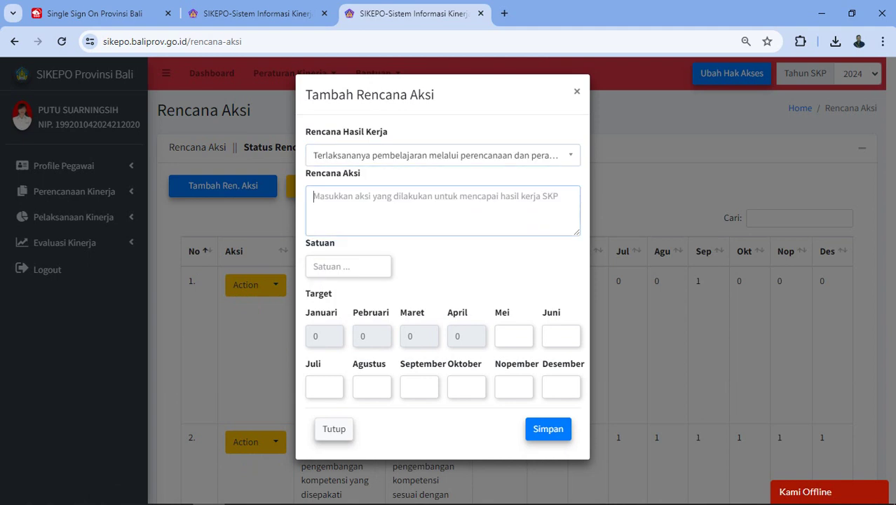
pyautogui.write('Menyusun oeran')
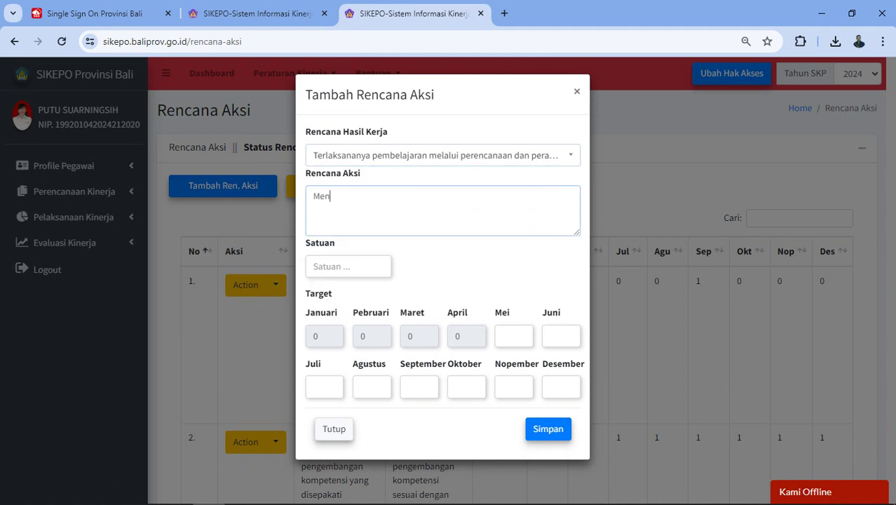
pyautogui.press('BackSpace')
pyautogui.press('BackSpace')
pyautogui.press('BackSpace')
pyautogui.press('BackSpace')
pyautogui.press('BackSpace')
pyautogui.write('perangkat ajar')
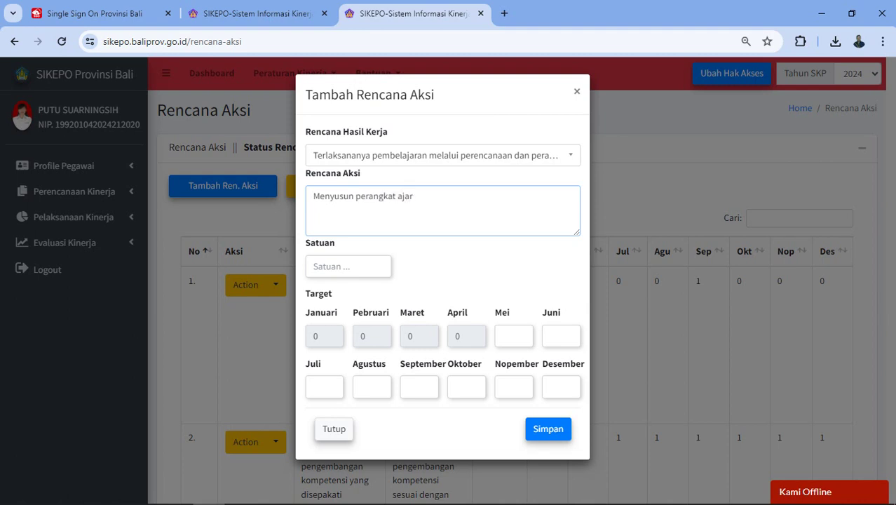
# - Check the fourth Hasil Kerja item's unit on the SKP page and set the new entry's Satuan to Dokumen
pyautogui.click(256, 13)
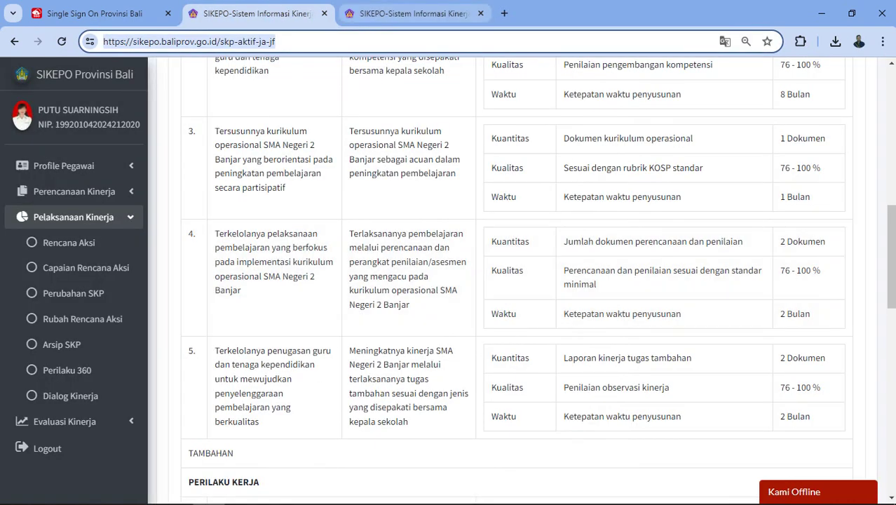
pyautogui.click(414, 14)
pyautogui.click(347, 266)
pyautogui.press('Down')
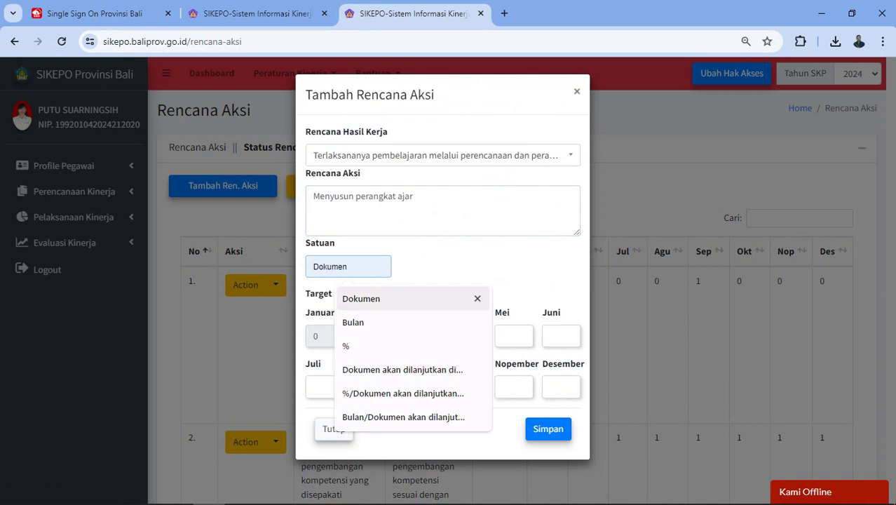
pyautogui.press('Return')
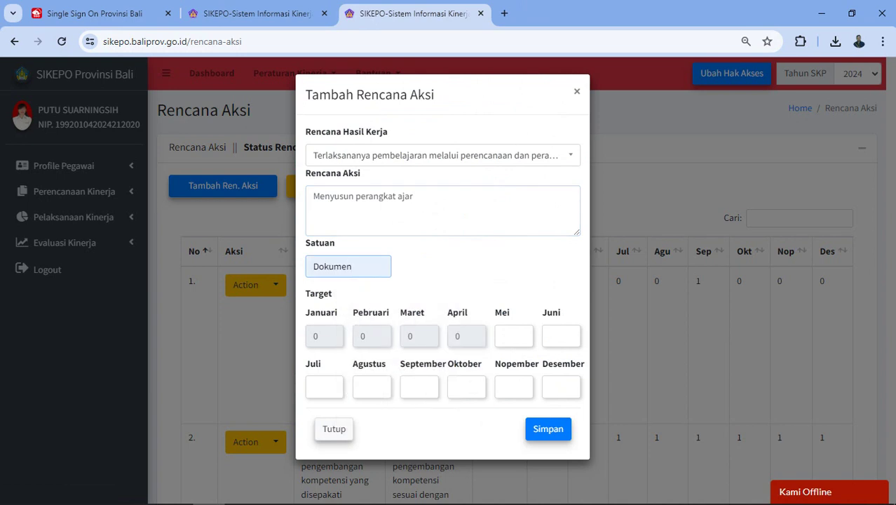
# - Set the targets for Agustus and Oktober to 1 in the teaching-materials entry
pyautogui.click(365, 386)
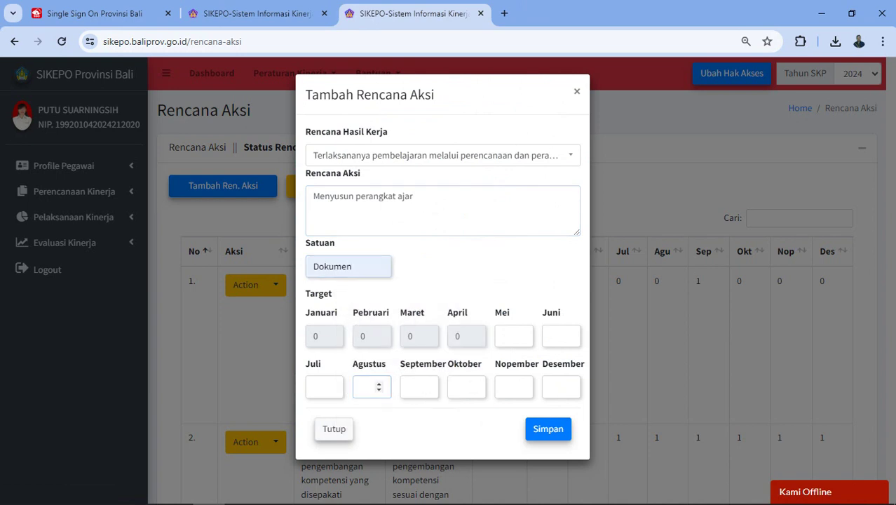
pyautogui.write('1')
pyautogui.click(328, 387)
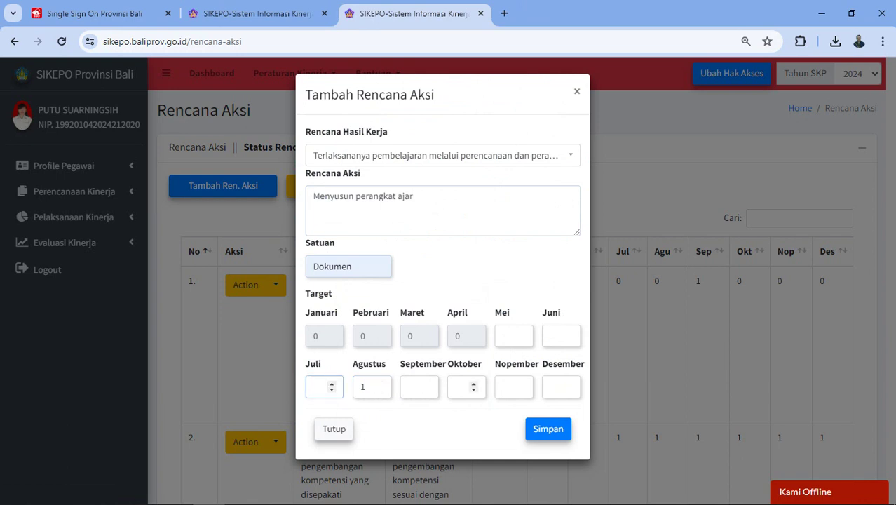
pyautogui.click(461, 386)
pyautogui.write('1')
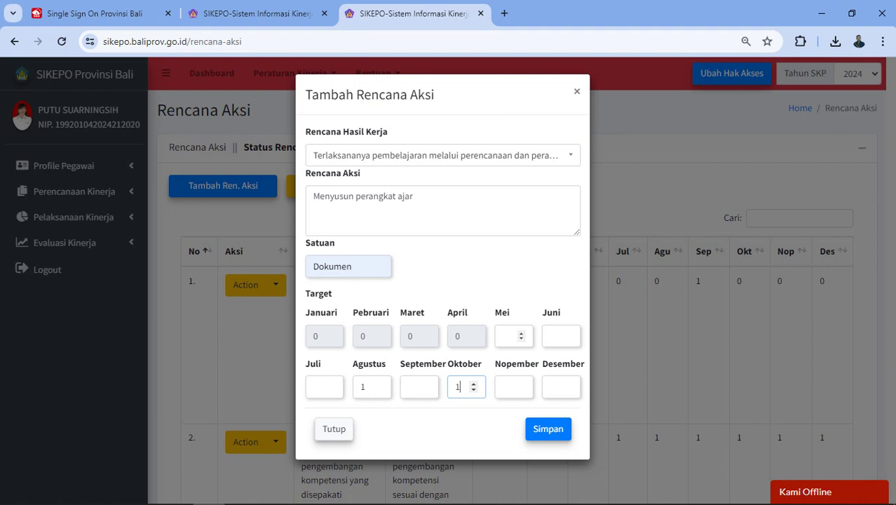
# - Set the targets for Mei, Juni, Juli, September, Nopember and Desember to 0 in the teaching-materials entry
pyautogui.click(513, 335)
pyautogui.write('0')
pyautogui.click(557, 336)
pyautogui.write('0')
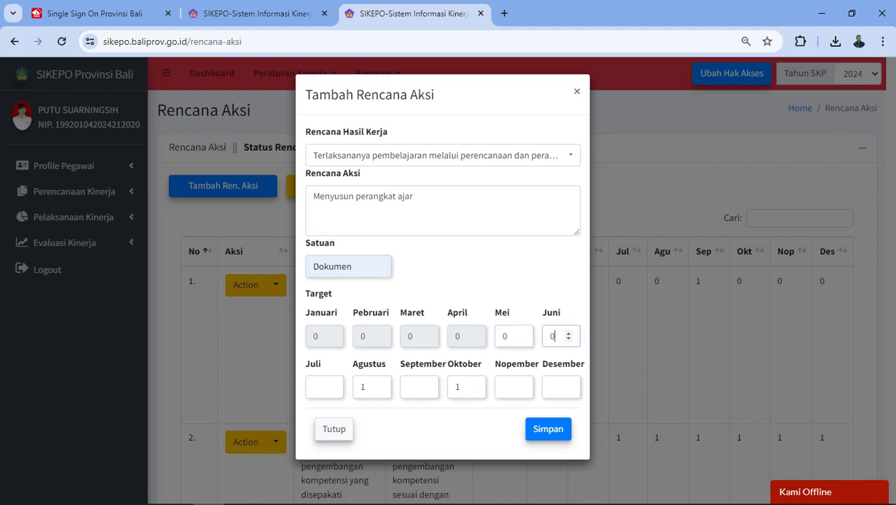
pyautogui.click(324, 386)
pyautogui.write('0')
pyautogui.click(419, 386)
pyautogui.write('0')
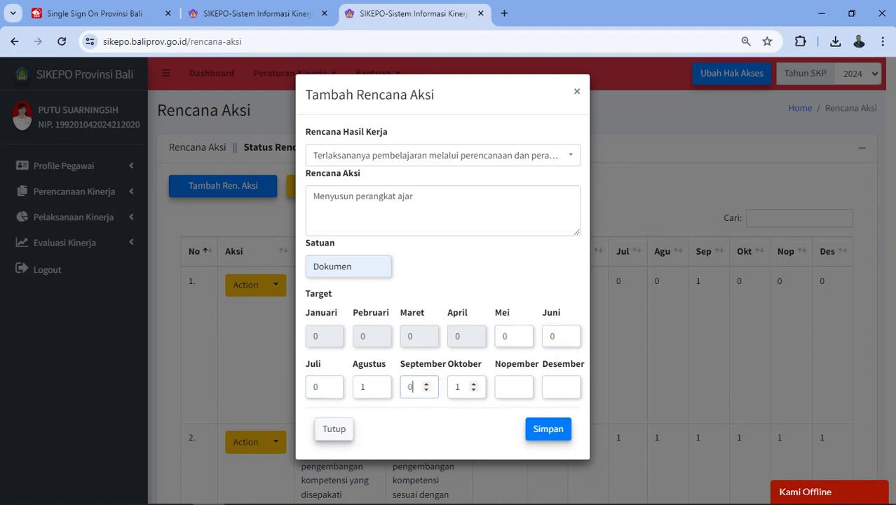
pyautogui.click(513, 386)
pyautogui.write('0')
pyautogui.click(560, 386)
pyautogui.write('0')
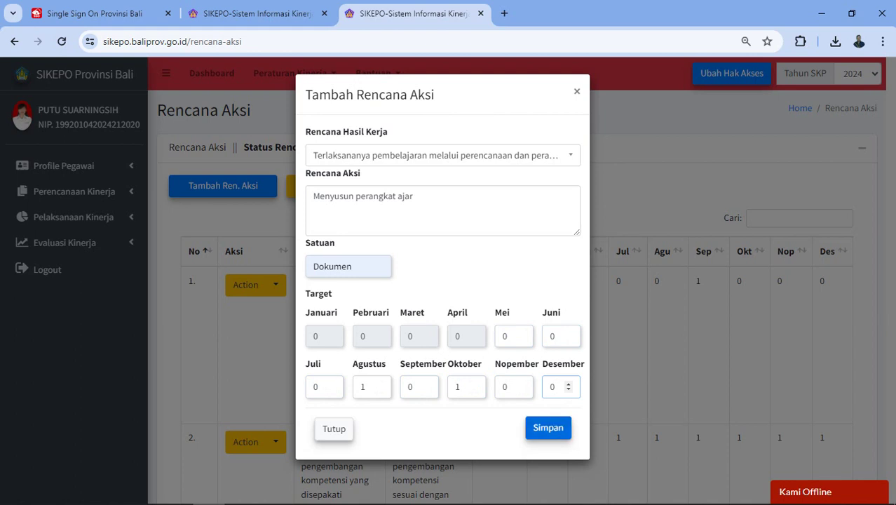
# - Save the "Menyusun perangkat ajar" entry and check it in the Rencana Aksi table
pyautogui.click(548, 428)
pyautogui.click(448, 346)
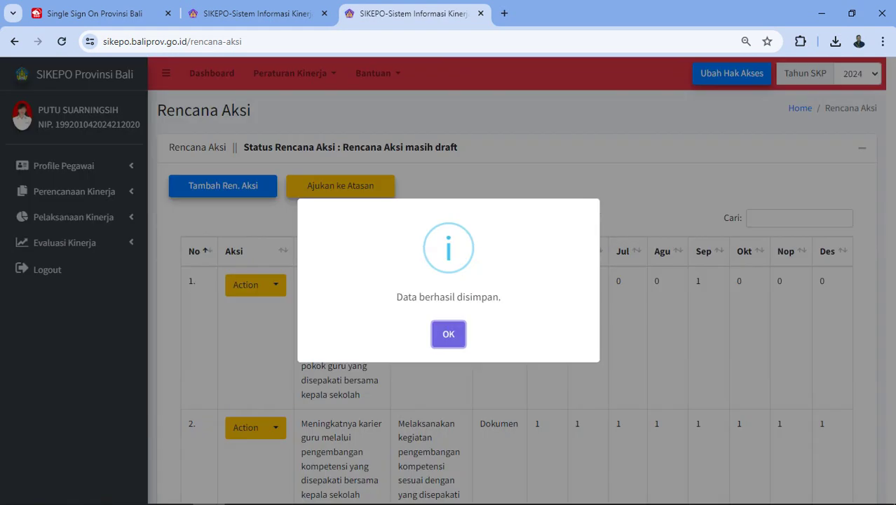
pyautogui.press('Return')
pyautogui.scroll(-5, 518, 280)
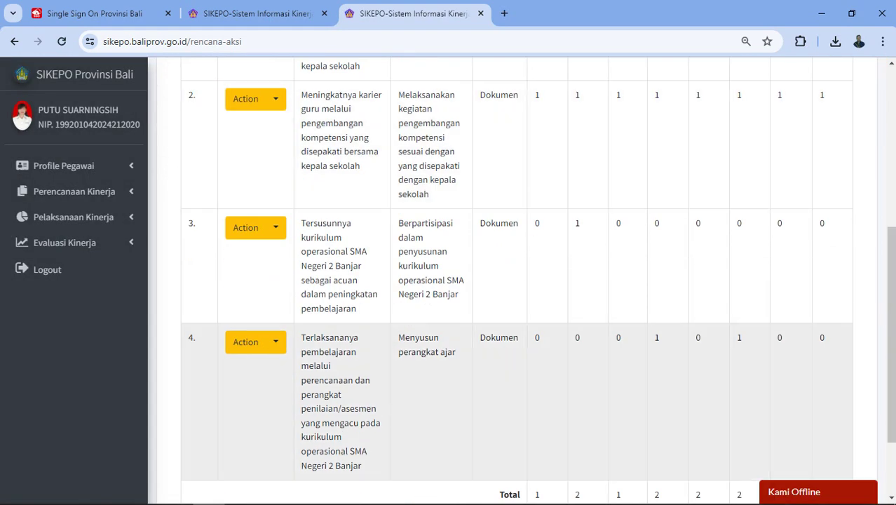
pyautogui.scroll(-2, 519, 280)
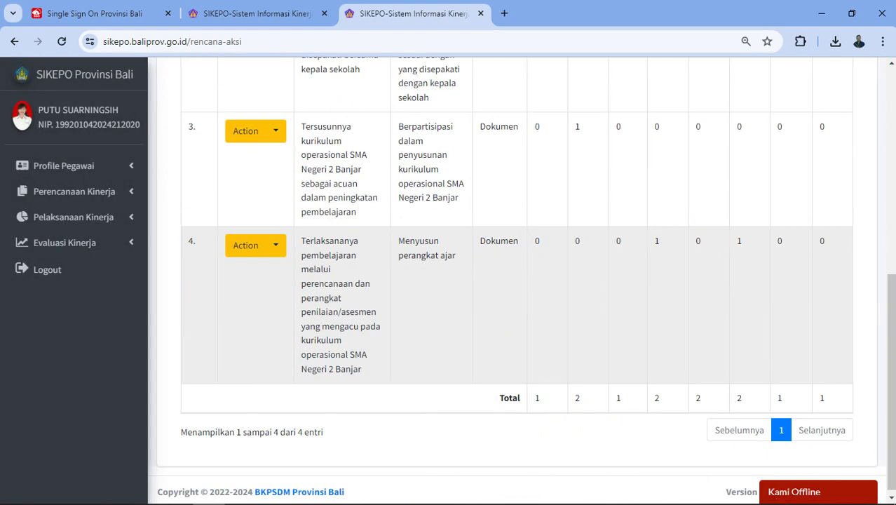
pyautogui.scroll(5, 519, 280)
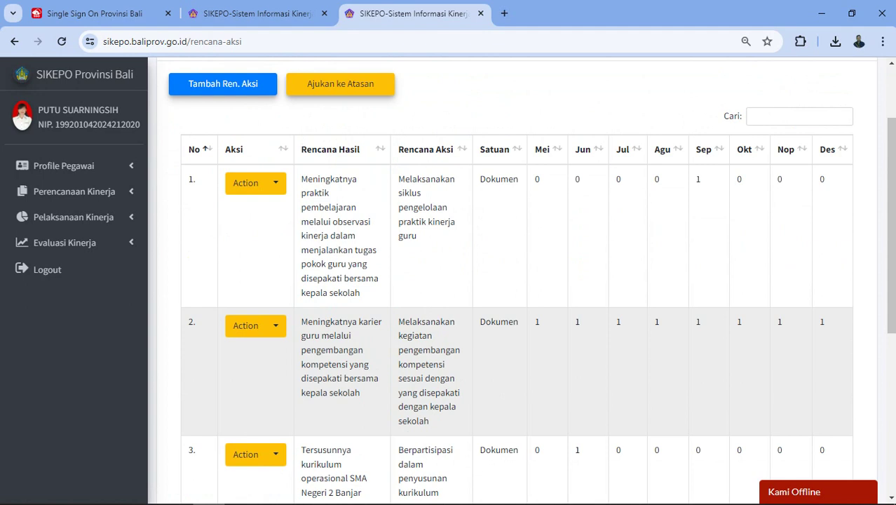
pyautogui.scroll(-2, 518, 281)
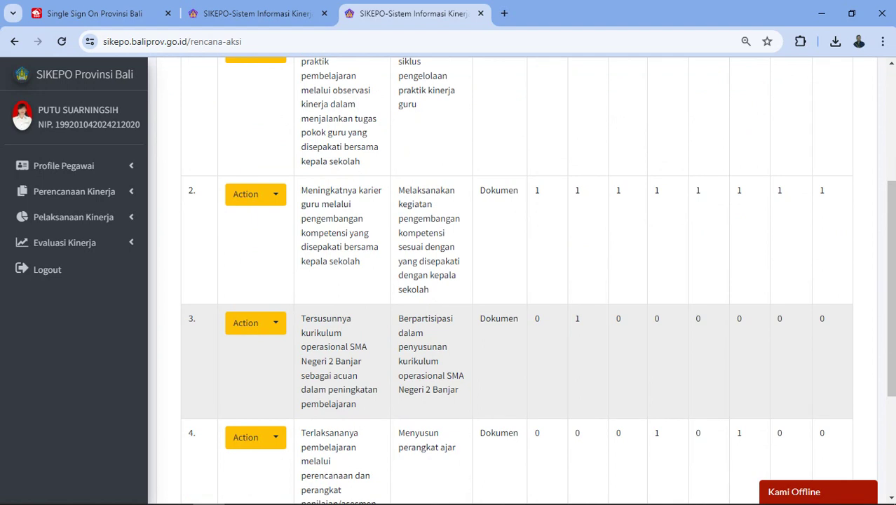
pyautogui.scroll(3, 518, 281)
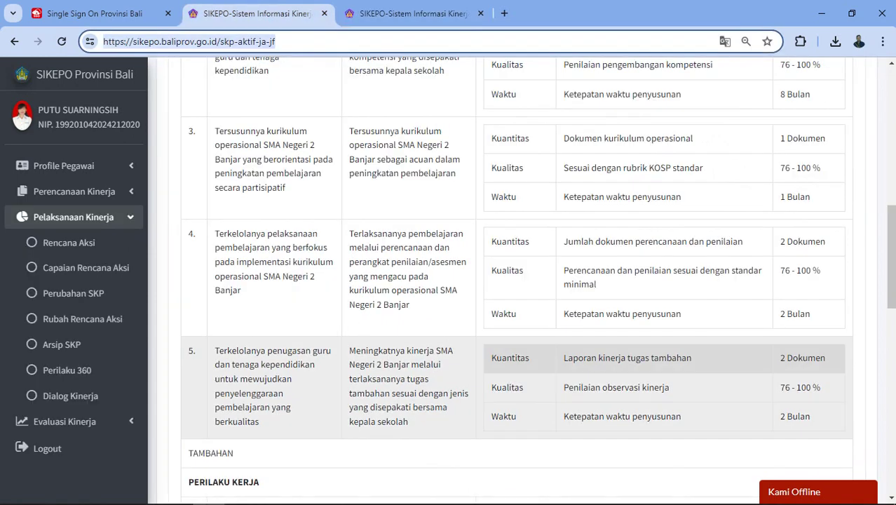
# - Start a Rencana Aksi entry for "Meningkatnya kinerja SMA Negeri 2 Banjar melalui terlaksananya tugas tambahan sesuai dengan jenis yang disepakati bersama kepala sekolah"
pyautogui.scroll(-2, 519, 280)
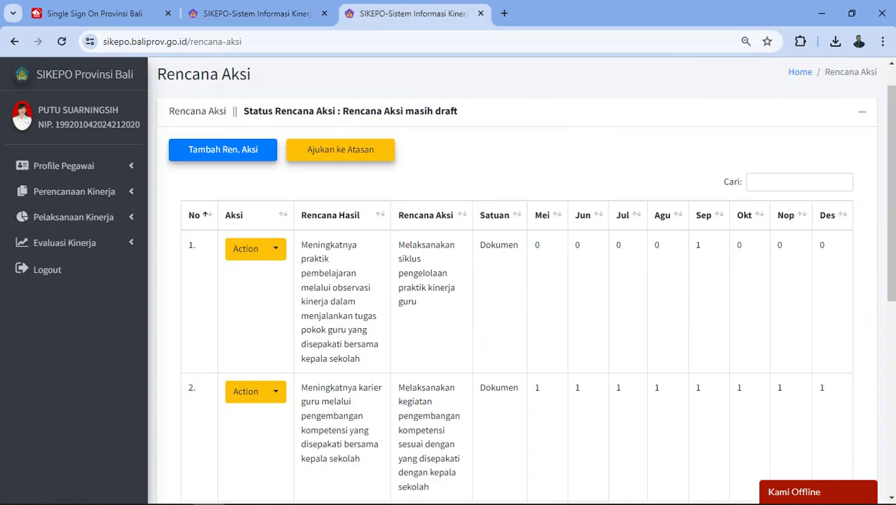
pyautogui.click(223, 149)
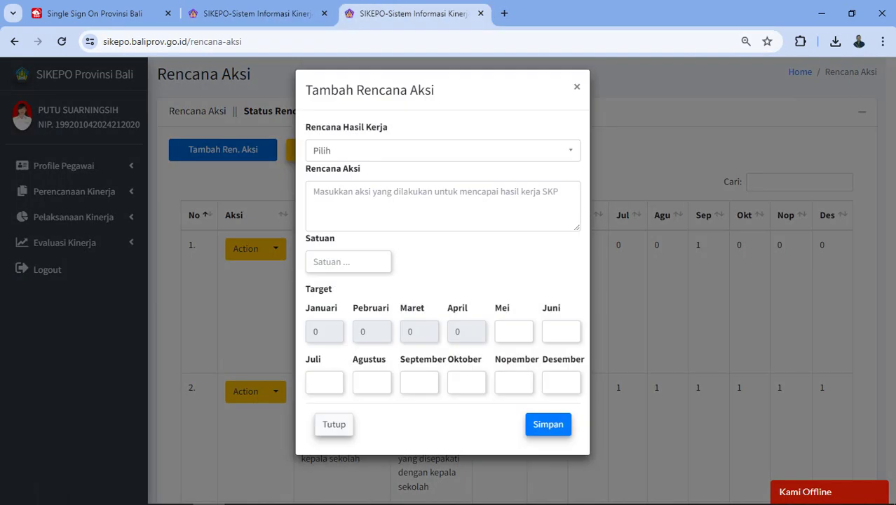
pyautogui.click(442, 155)
pyautogui.scroll(-2, 436, 280)
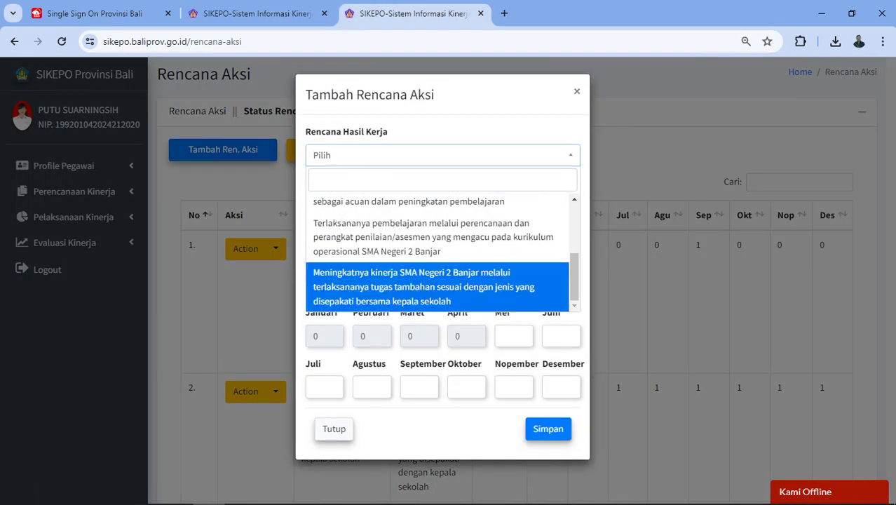
pyautogui.press('Return')
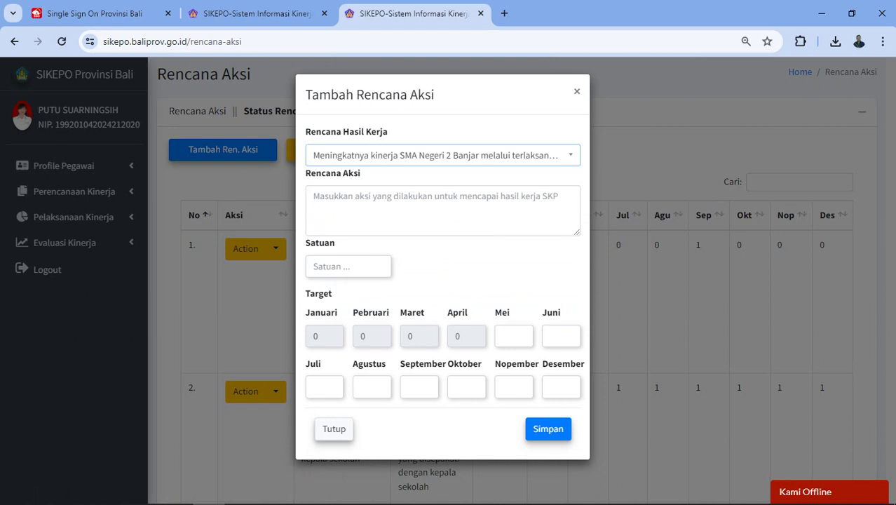
# - Check the fifth Hasil Kerja item's unit and duration on the SKP page and set the new entry's Satuan to Dokumen
pyautogui.click(348, 265)
pyautogui.click(256, 13)
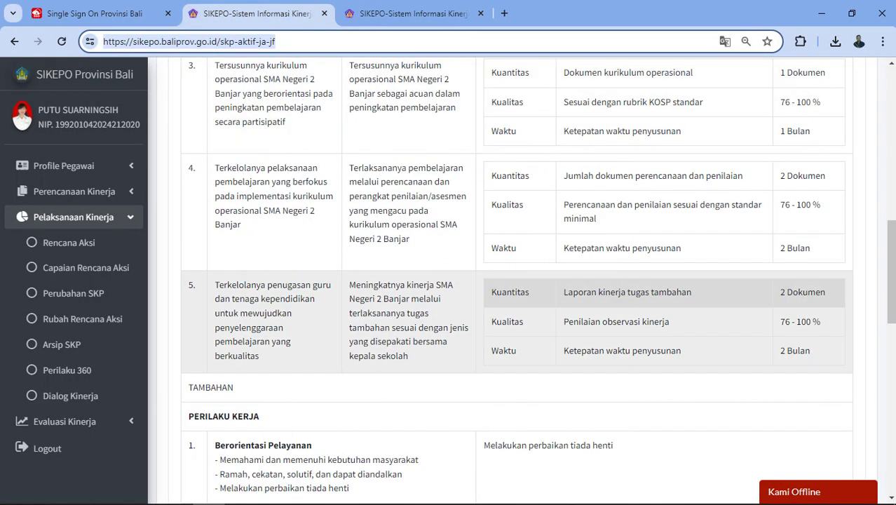
pyautogui.click(410, 14)
pyautogui.click(348, 266)
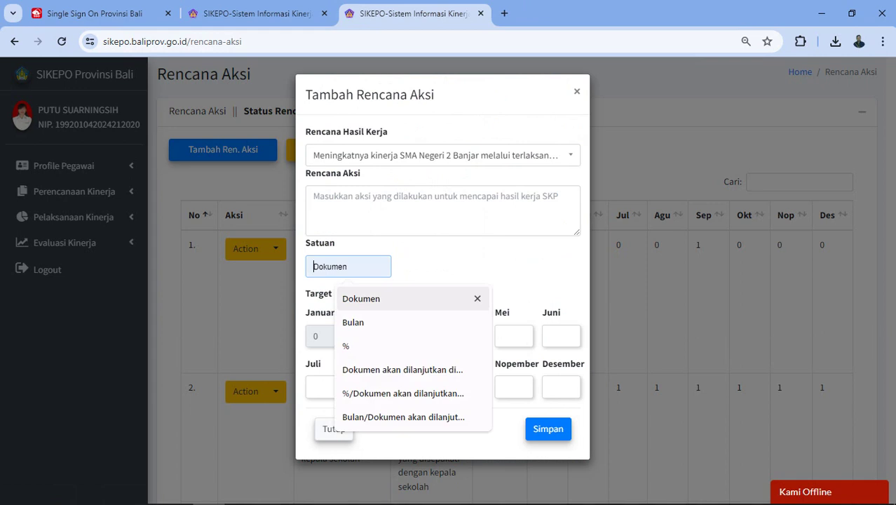
pyautogui.click(360, 298)
pyautogui.hotkey('ctrl', 'shift', 'Tab')
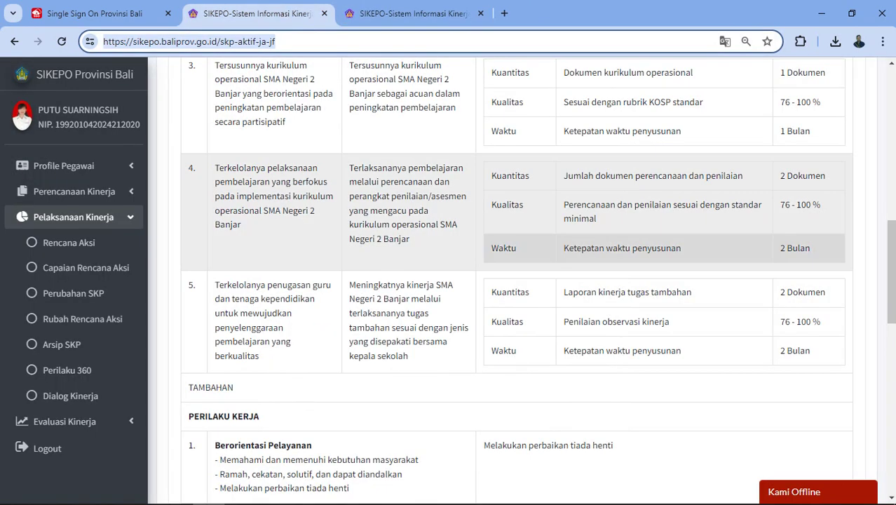
pyautogui.hotkey('ctrl', 'Tab')
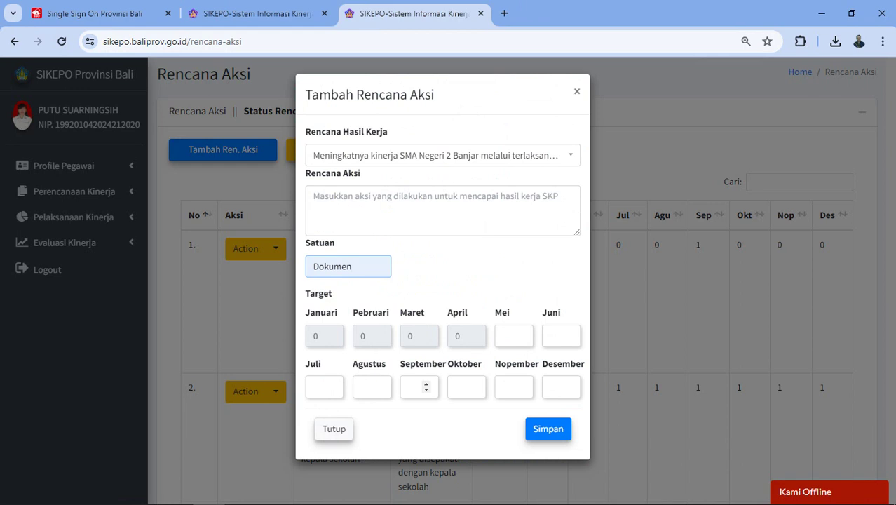
# - Set the targets for Nopember and Desember to 1 in the additional-duties entry
pyautogui.click(561, 386)
pyautogui.write('1')
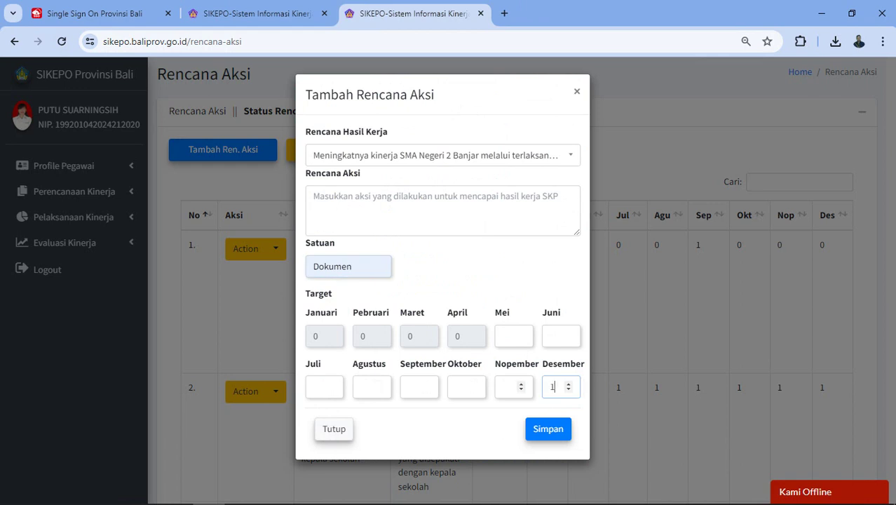
pyautogui.click(508, 386)
pyautogui.write('1')
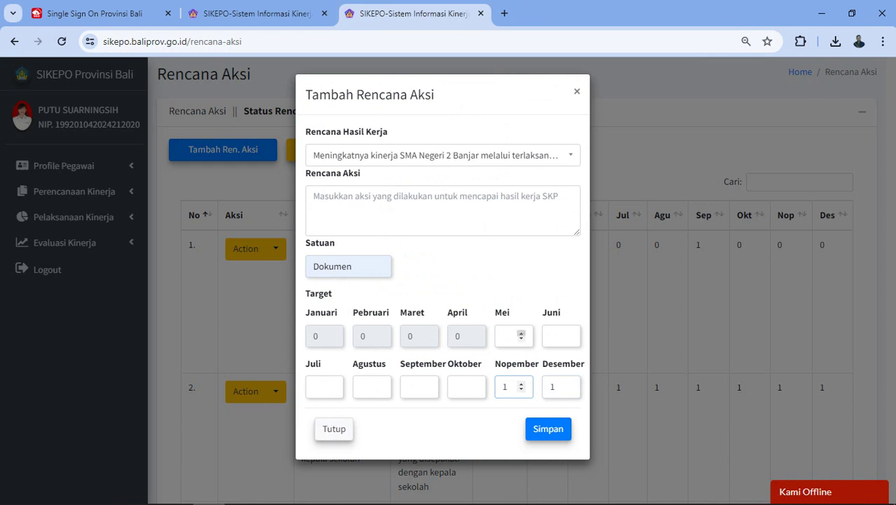
# - Set the targets for every month from Mei to Oktober to 0 in the additional-duties entry
pyautogui.click(504, 335)
pyautogui.write('1')
pyautogui.doubleClick(505, 336)
pyautogui.write('0')
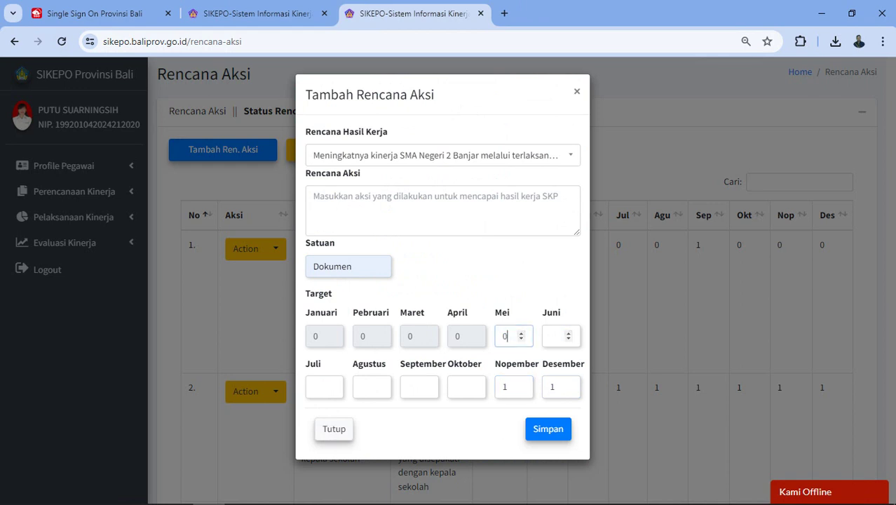
pyautogui.click(554, 336)
pyautogui.write('0')
pyautogui.press('Tab')
pyautogui.write('0')
pyautogui.press('Tab')
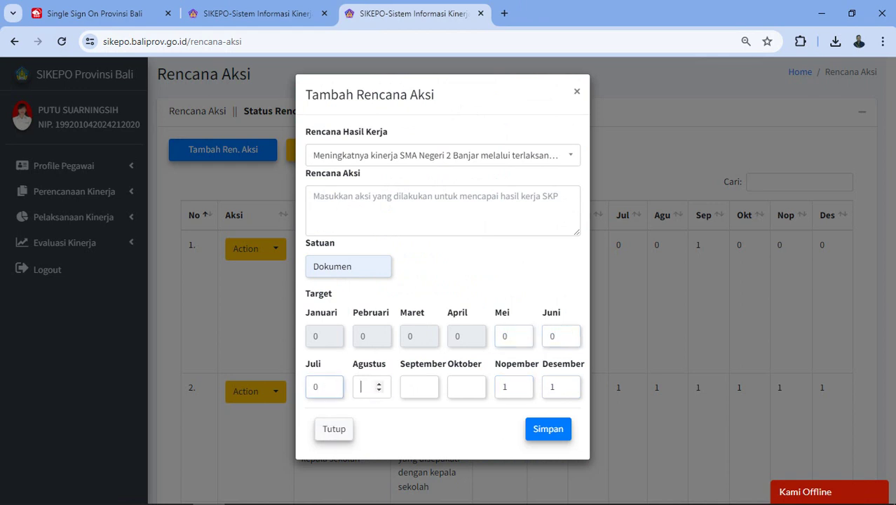
pyautogui.write('0')
pyautogui.press('Tab')
pyautogui.write('0')
pyautogui.press('Tab')
pyautogui.write('0')
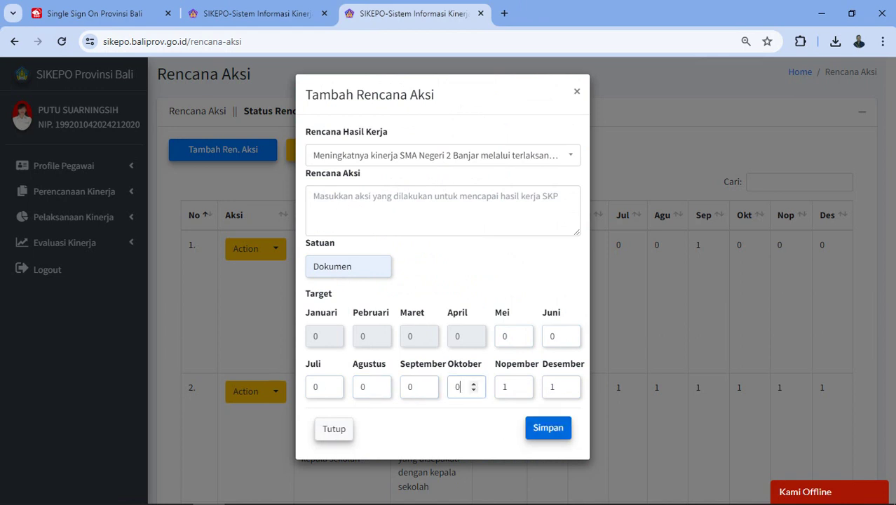
# - Enter "Menyusun laporan kinerja tugas tambahan" as the Rencana Aksi text and save the entry
pyautogui.click(547, 427)
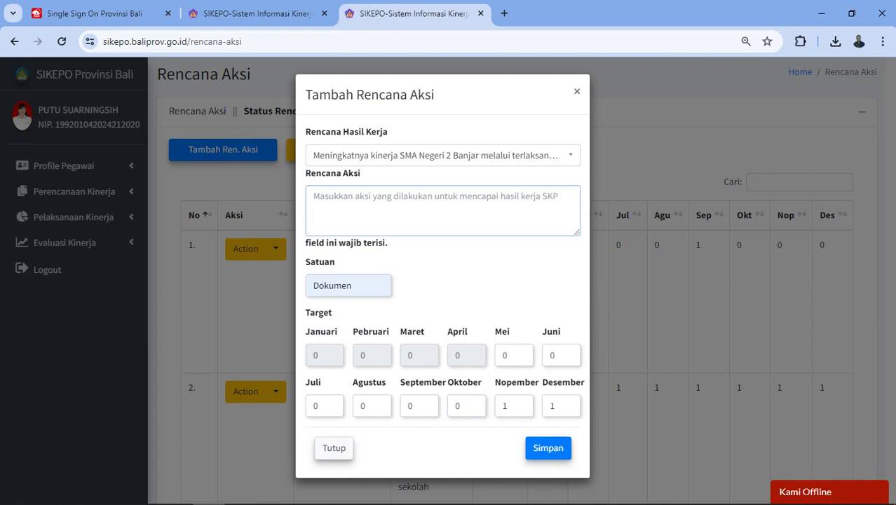
pyautogui.write('Menyusun ')
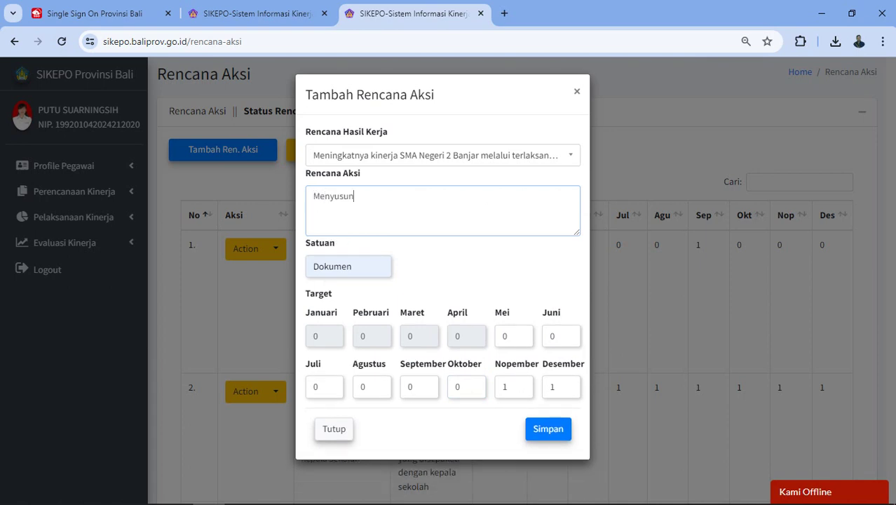
pyautogui.write('laporan kinerja tugas tam')
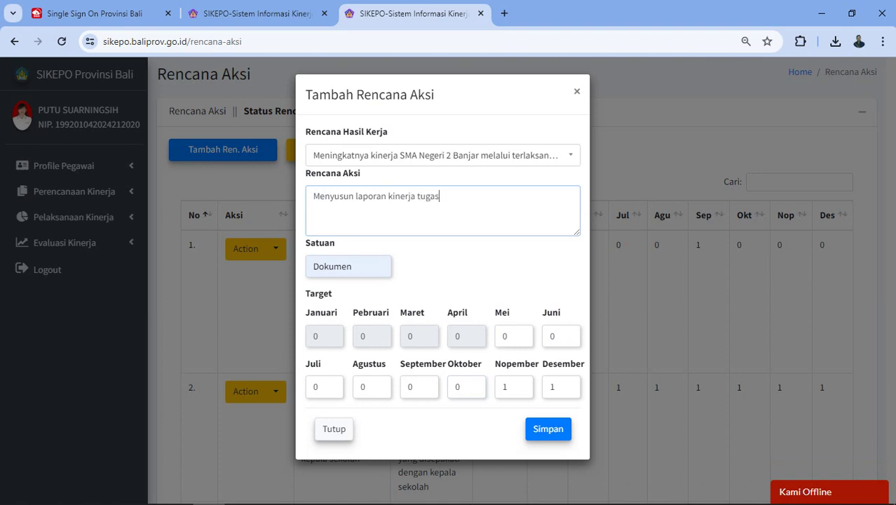
pyautogui.write('bahan')
pyautogui.click(548, 428)
pyautogui.press('Return')
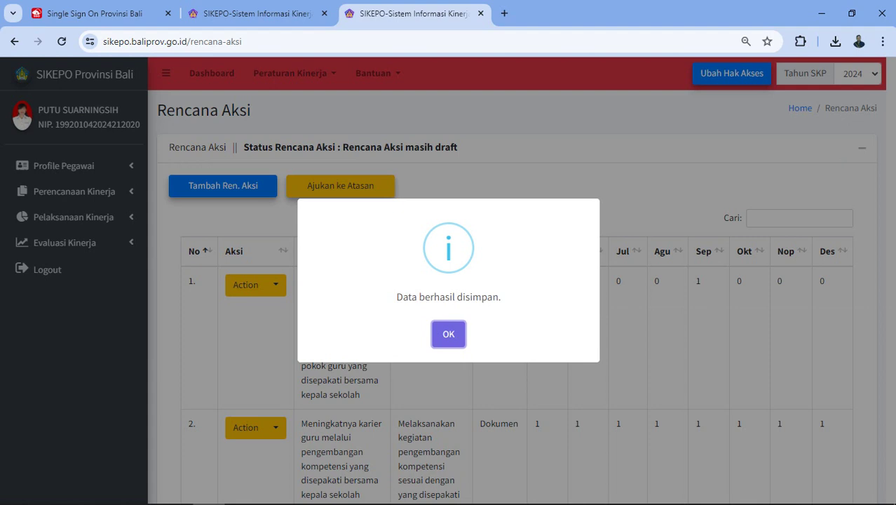
pyautogui.press('Return')
# - Review all Rencana Aksi rows, comparing their units, monthly targets and the totals row
pyautogui.scroll(-10, 521, 281)
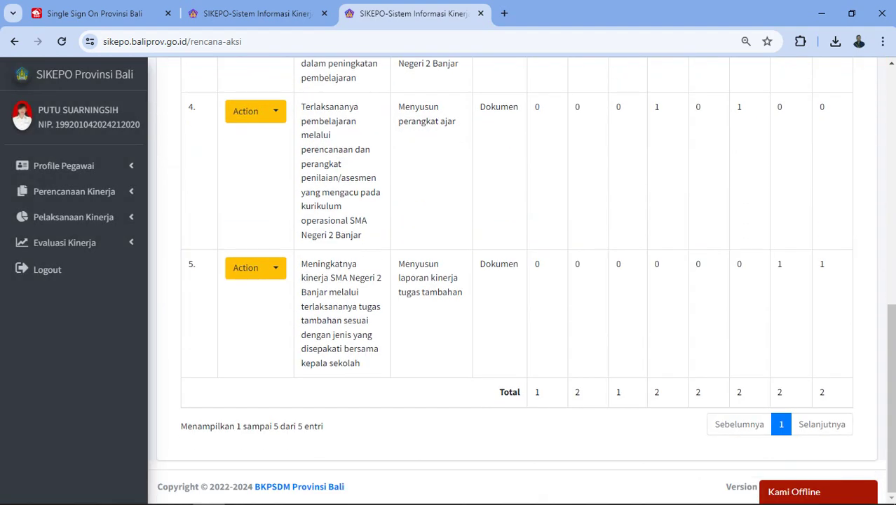
pyautogui.scroll(10, 516, 280)
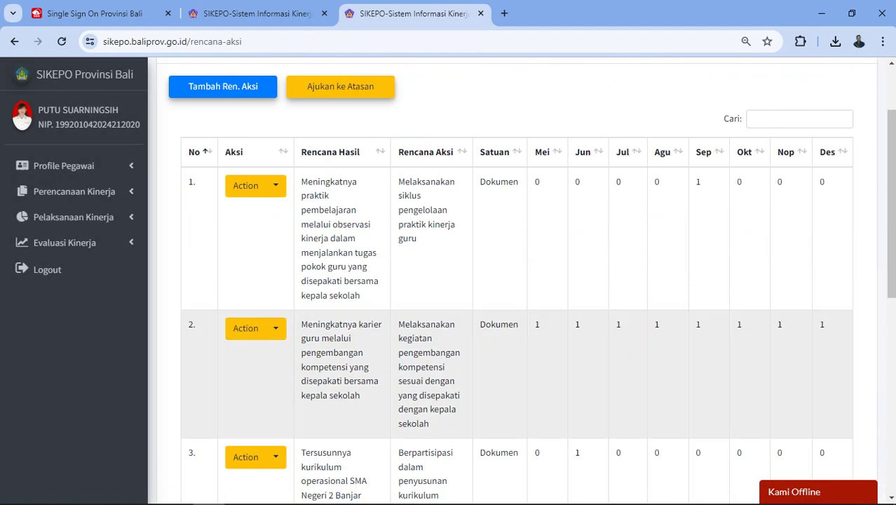
pyautogui.scroll(-10, 516, 280)
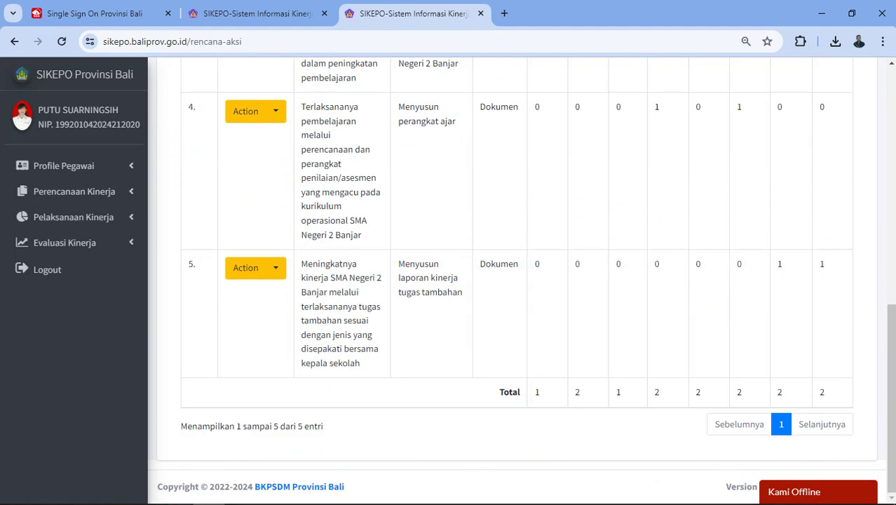
pyautogui.scroll(6, 516, 280)
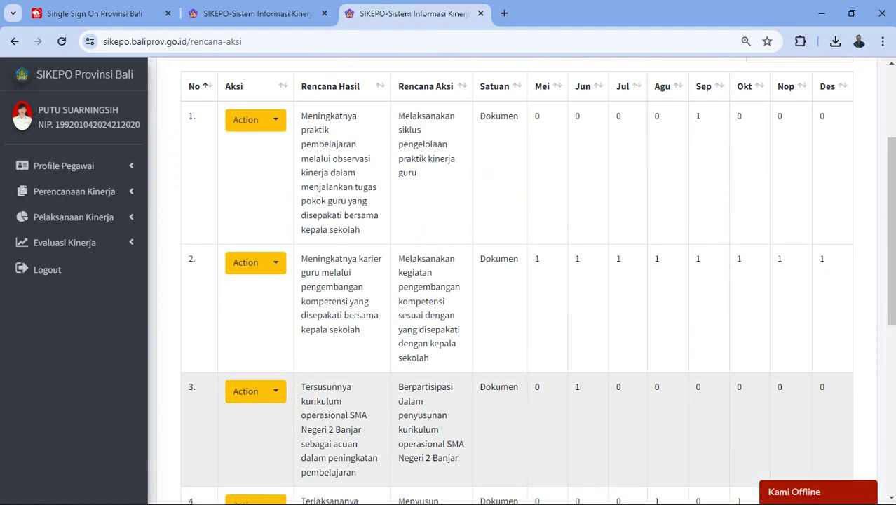
pyautogui.scroll(-6, 516, 280)
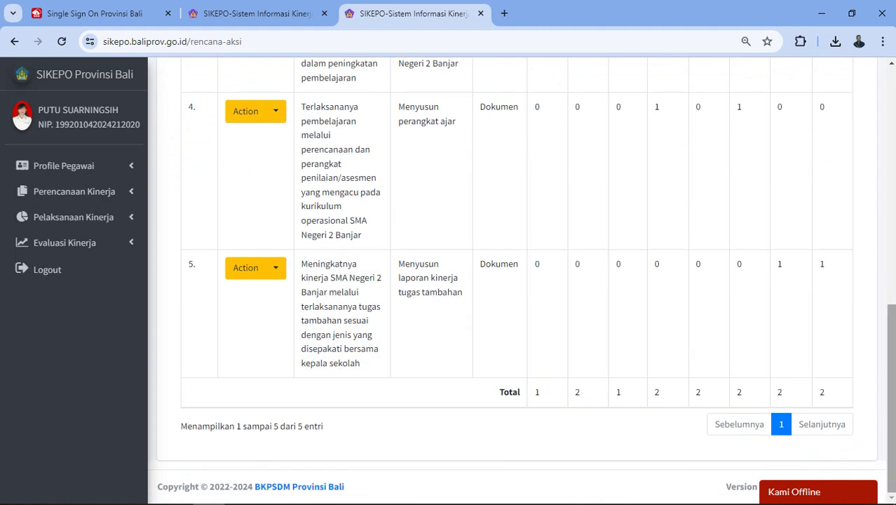
pyautogui.moveTo(890, 399); pyautogui.dragTo(891, 385)
pyautogui.scroll(-1, 516, 280)
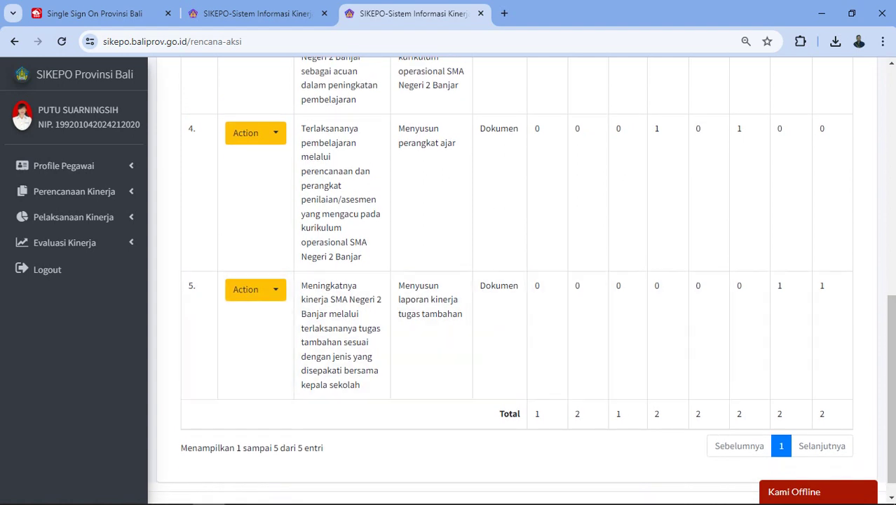
pyautogui.scroll(2, 516, 281)
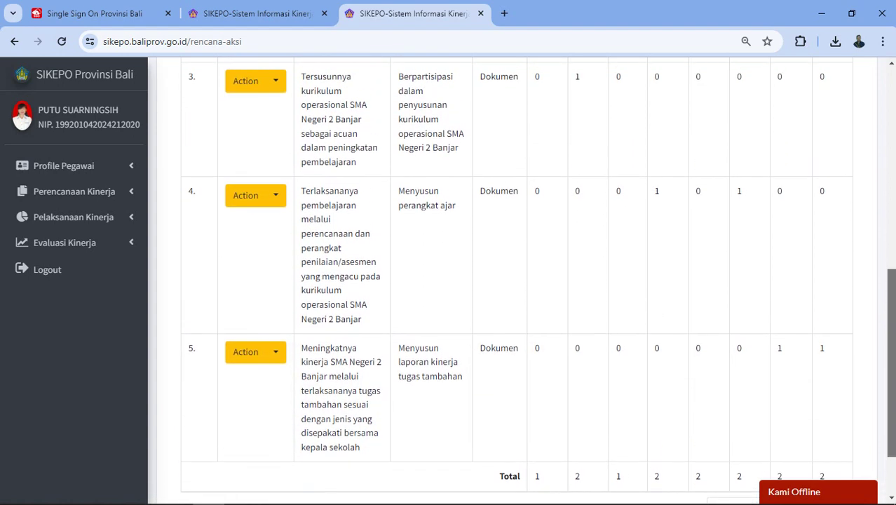
pyautogui.scroll(-2, 516, 280)
pyautogui.scroll(7, 516, 280)
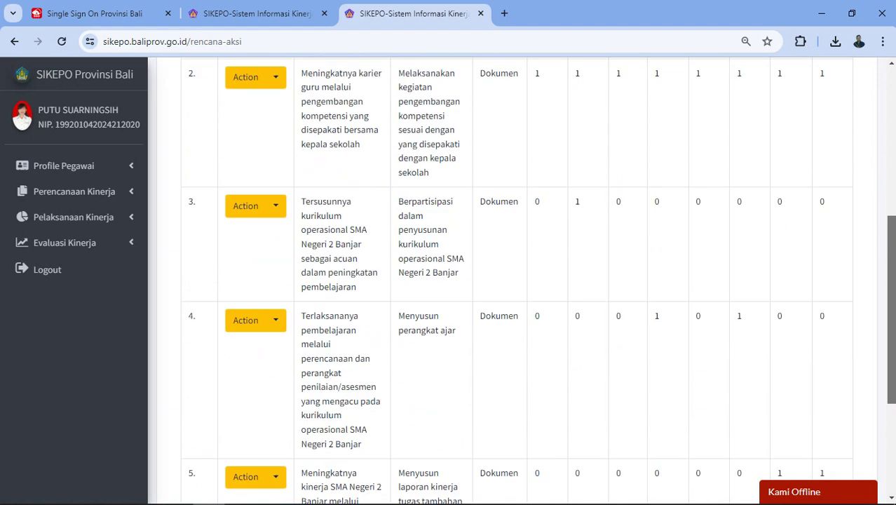
pyautogui.scroll(-5, 515, 295)
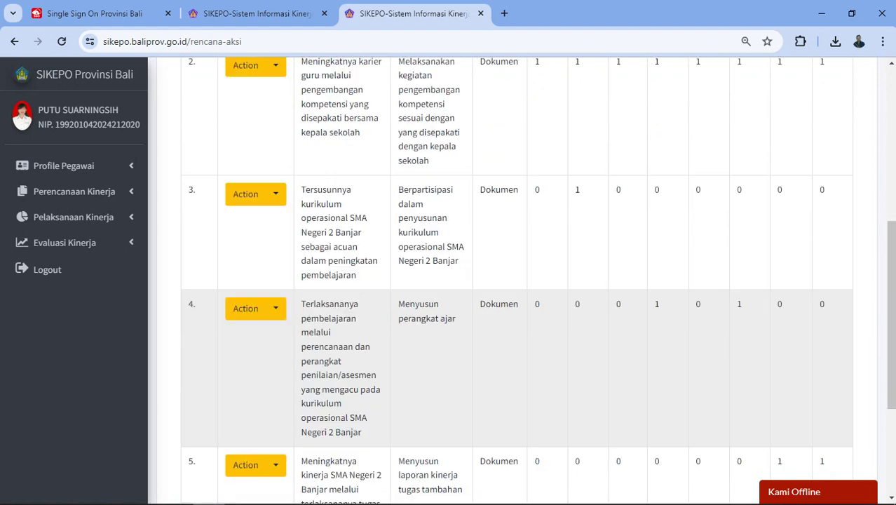
# - Submit the completed Rencana Aksi list to the supervisor for approval, confirm the submission, and check the submitted rows and status
pyautogui.scroll(5, 516, 280)
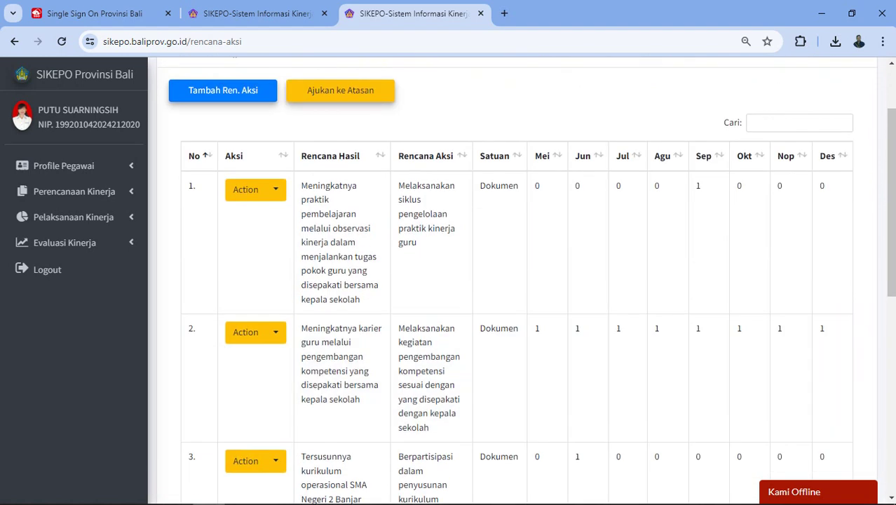
pyautogui.scroll(-3, 516, 281)
pyautogui.scroll(-4, 516, 280)
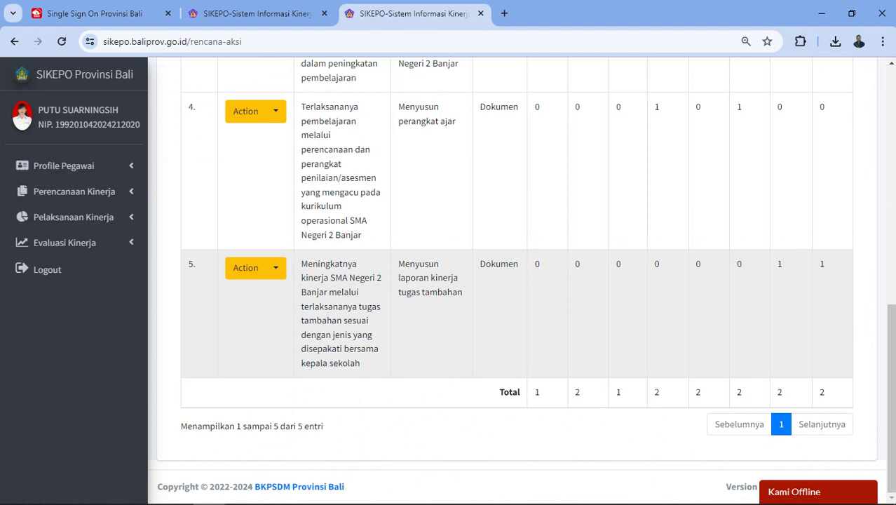
pyautogui.scroll(9, 516, 280)
pyautogui.click(340, 185)
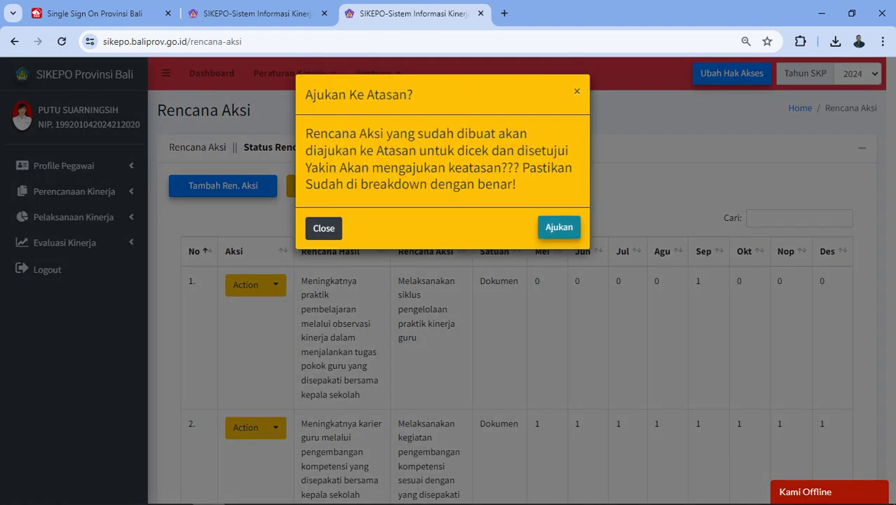
pyautogui.click(559, 226)
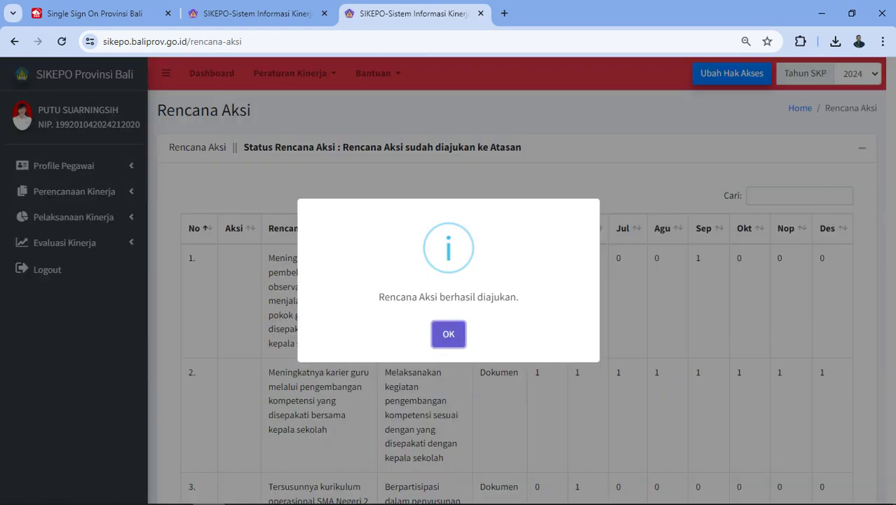
pyautogui.press('Return')
pyautogui.scroll(-6, 518, 280)
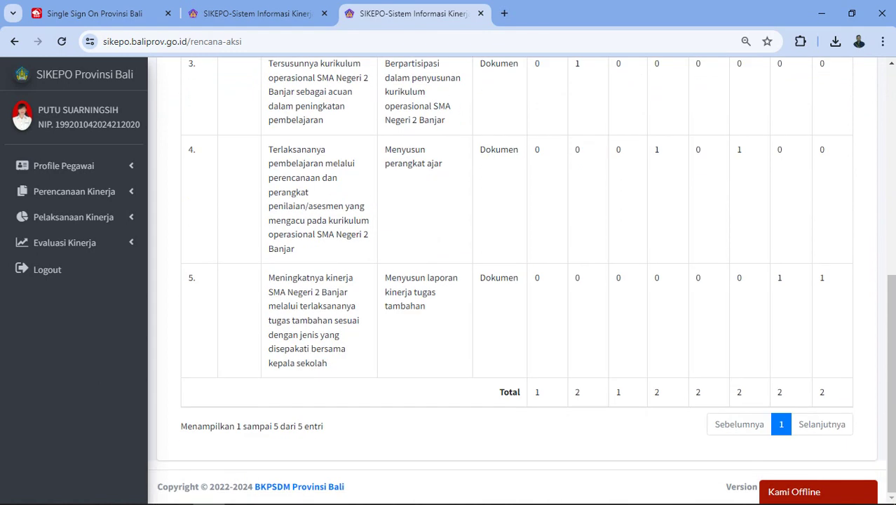
pyautogui.scroll(3, 519, 393)
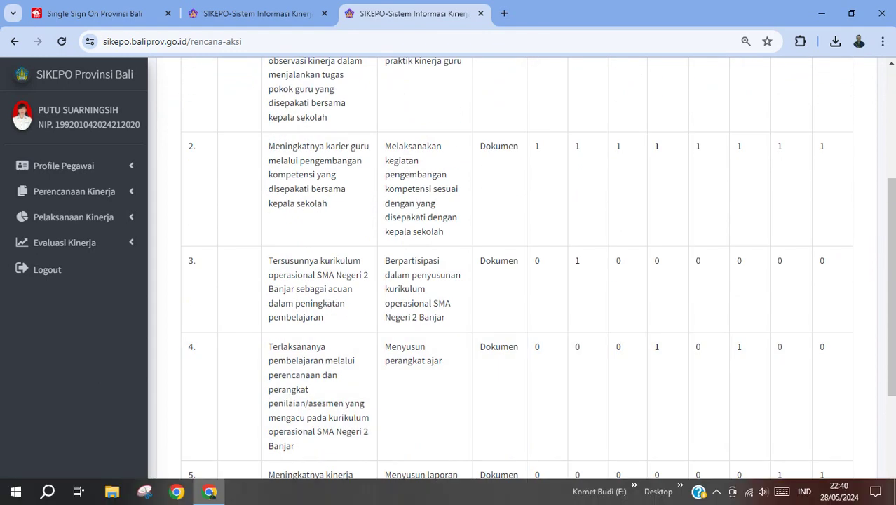
pyautogui.scroll(3, 518, 393)
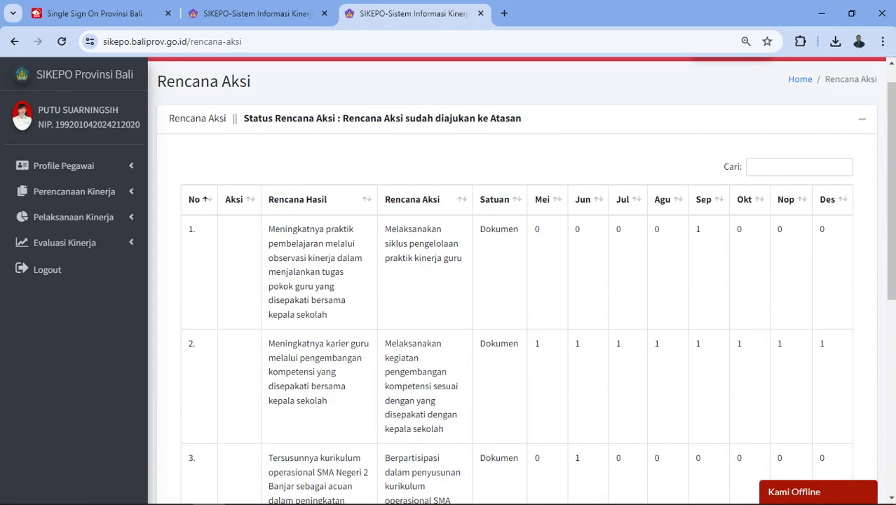